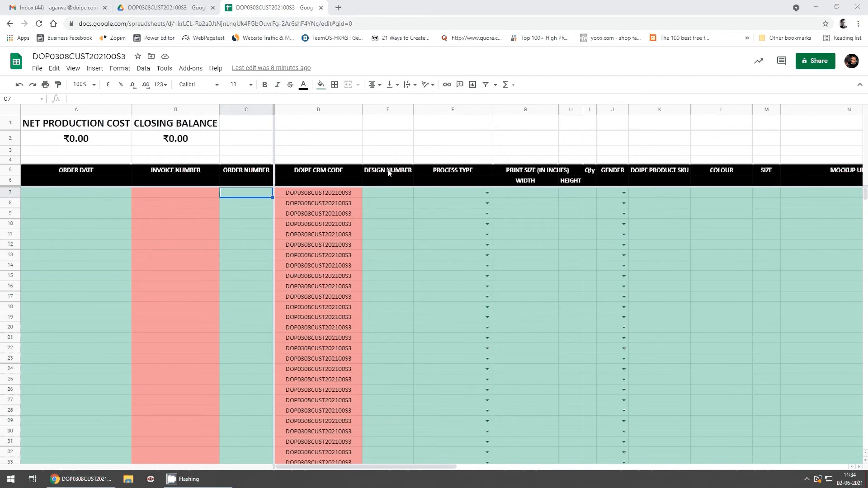
# Step: Examine the columns of the Daily Order Sheet along row 7, from the order date to the courier columns, and return to the first column
pyautogui.click(114, 196)
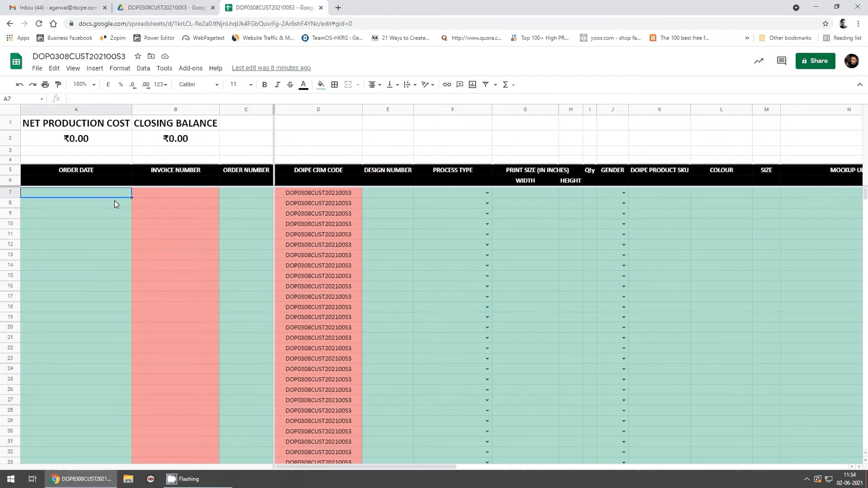
pyautogui.press('Tab')
pyautogui.press('Tab')
pyautogui.press('Tab')
pyautogui.press('Tab')
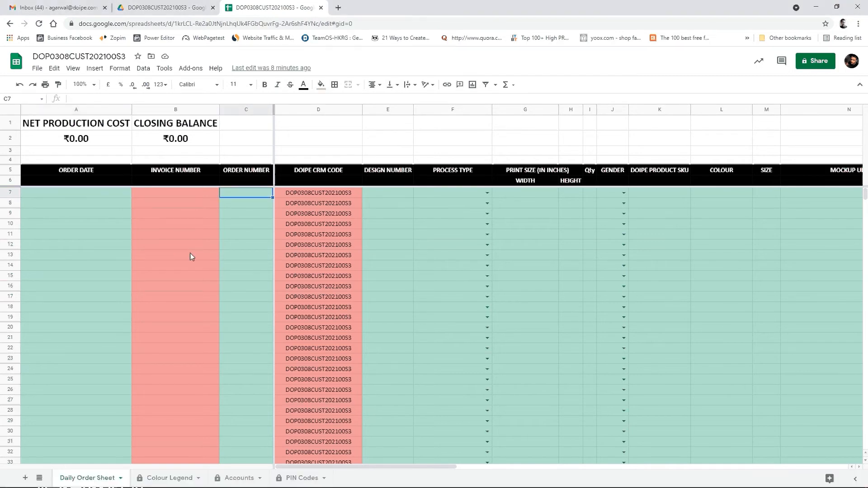
pyautogui.press('Tab')
pyautogui.press('Tab')
pyautogui.press('Tab')
pyautogui.press('Tab')
pyautogui.press('Tab')
pyautogui.press('Tab')
pyautogui.press('Tab')
pyautogui.press('Tab')
pyautogui.press('Tab')
pyautogui.press('Tab')
pyautogui.press('Tab')
pyautogui.press('Tab')
pyautogui.press('Tab')
pyautogui.press('Tab')
pyautogui.press('Tab')
pyautogui.press('Tab')
pyautogui.press('Tab')
pyautogui.press('Tab')
pyautogui.press('Tab')
pyautogui.press('Tab')
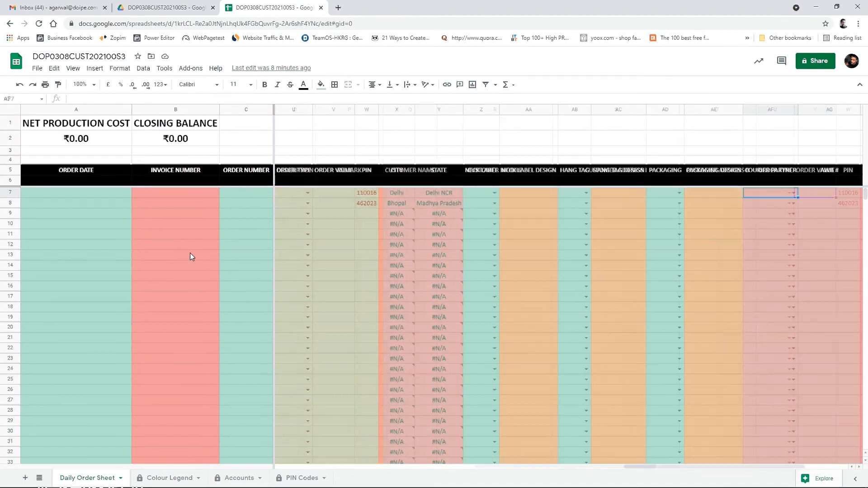
pyautogui.press('Home')
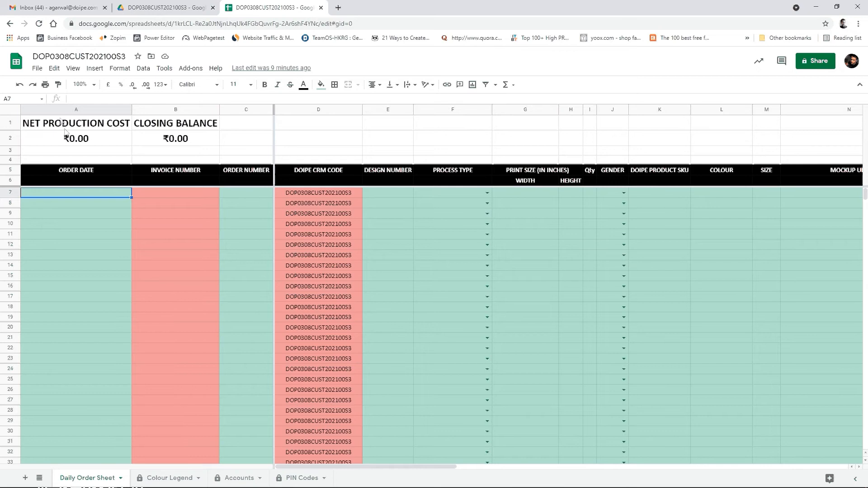
# Step: Examine the order date and invoice number columns in the first order rows
pyautogui.moveTo(67, 195); pyautogui.dragTo(69, 276)
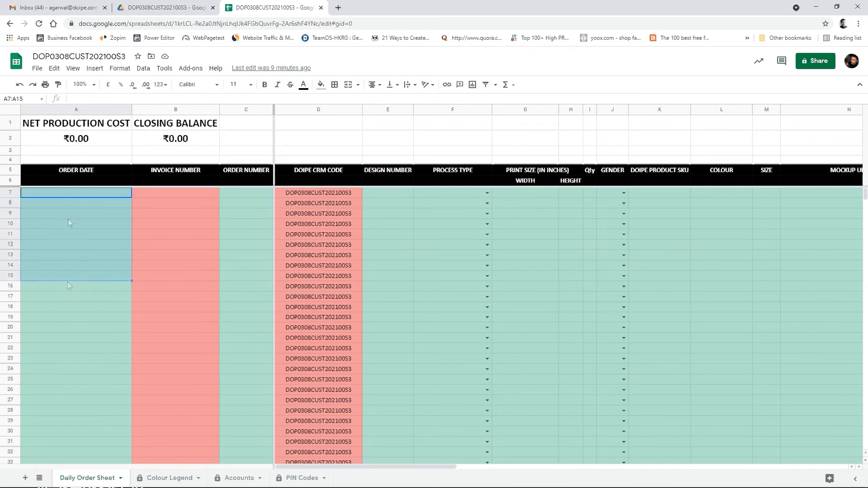
pyautogui.click(72, 203)
pyautogui.click(74, 195)
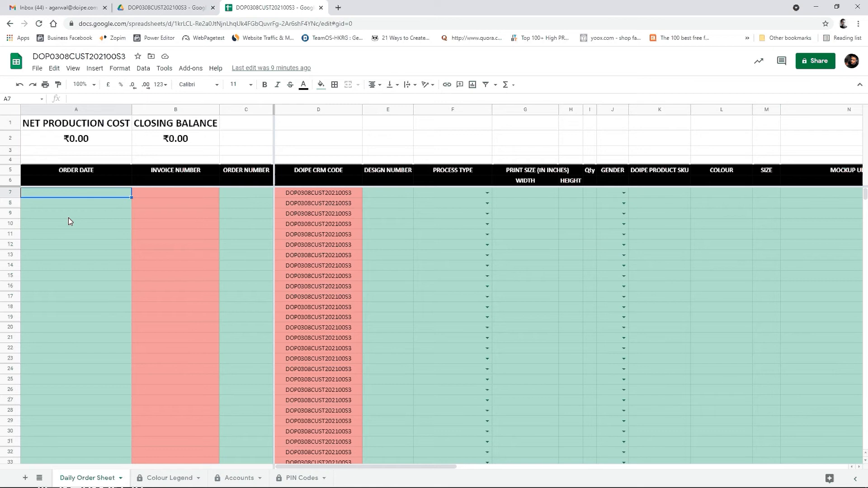
pyautogui.press('Tab')
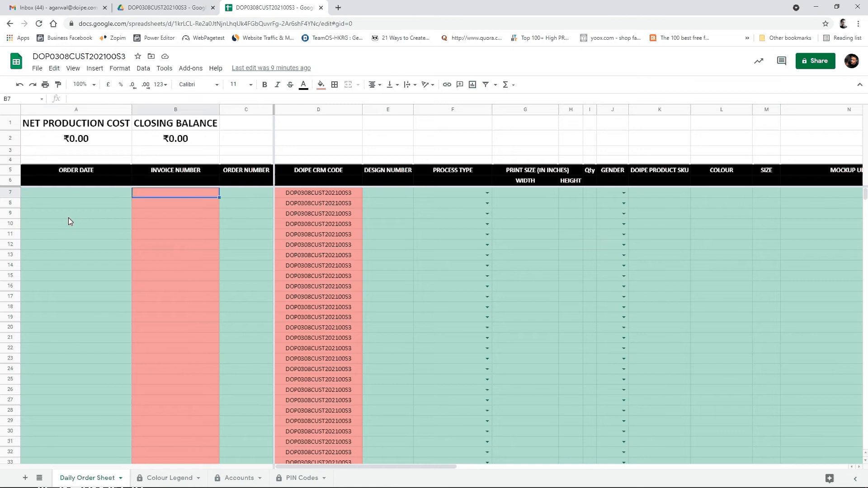
pyautogui.press('Down')
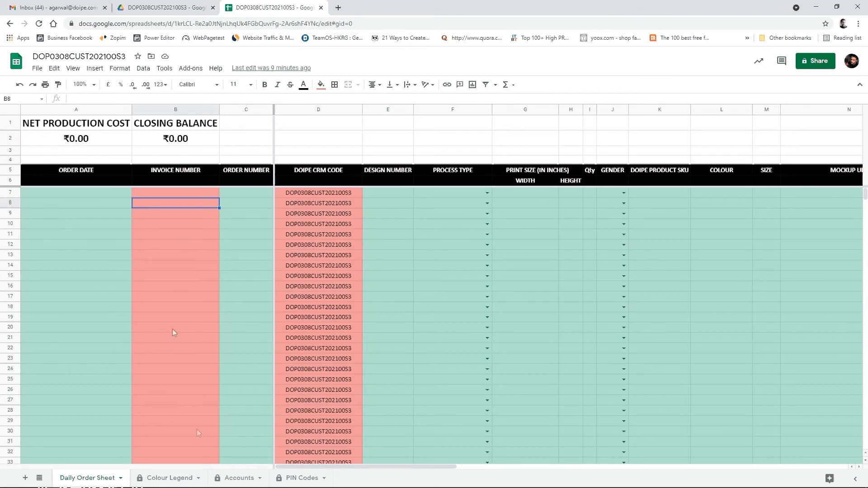
# Step: Review the green, red and orange entries in the Colour Legend sheet and return to the Daily Order Sheet
pyautogui.click(171, 477)
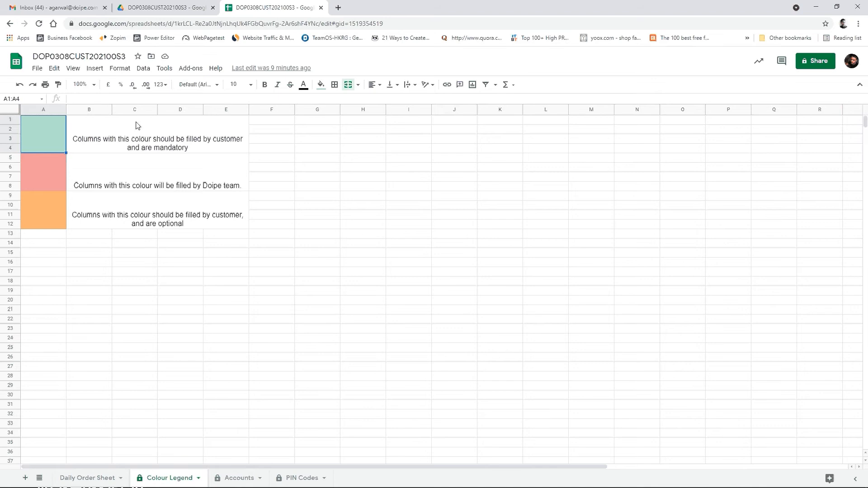
pyautogui.click(65, 168)
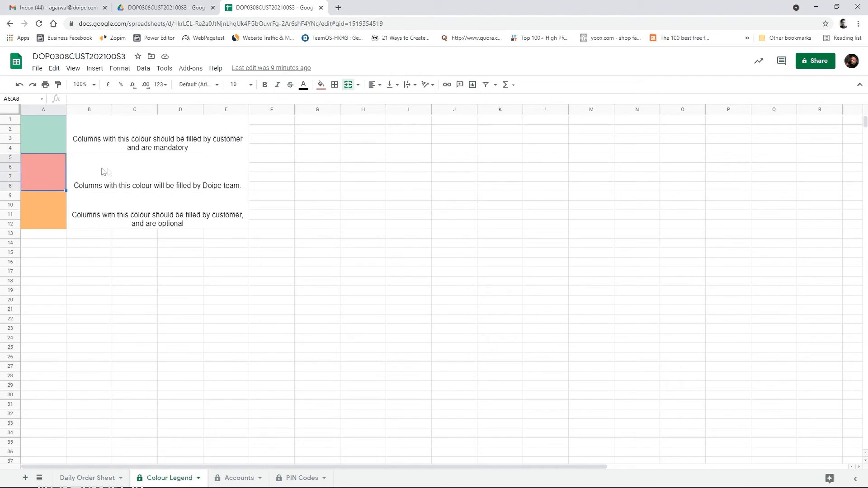
pyautogui.click(57, 206)
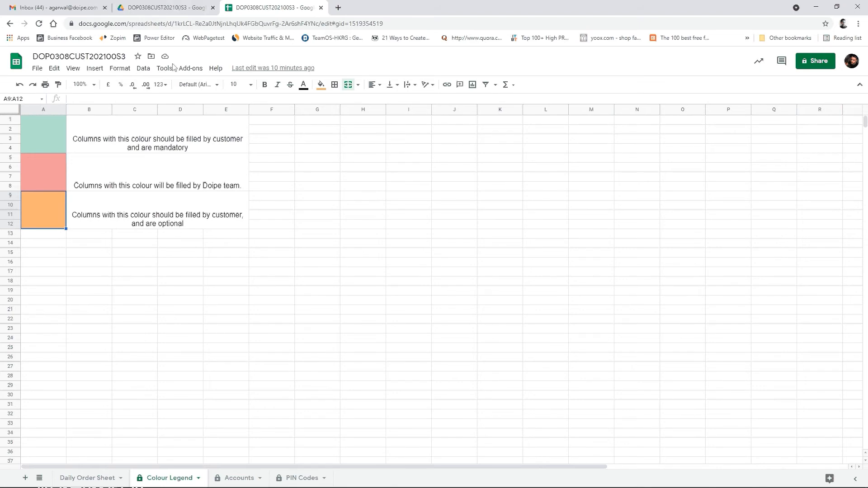
pyautogui.click(91, 475)
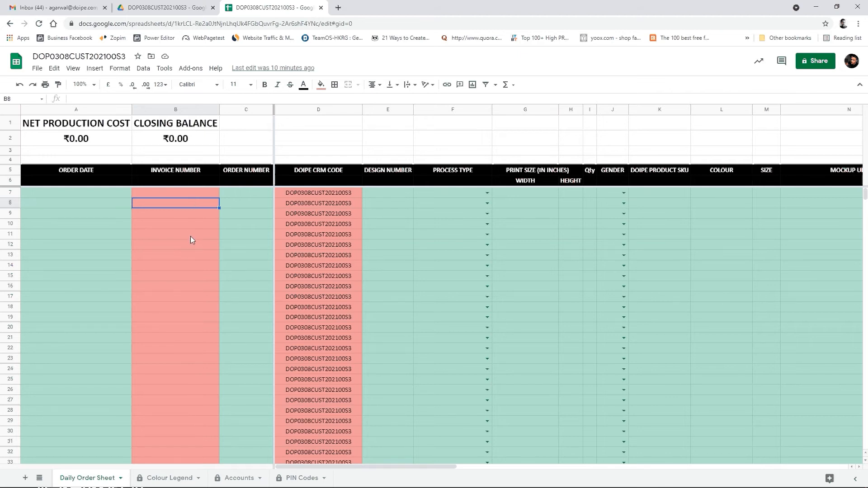
# Step: Examine the order number, order date and Doipe CRM code cells in row 7
pyautogui.click(236, 193)
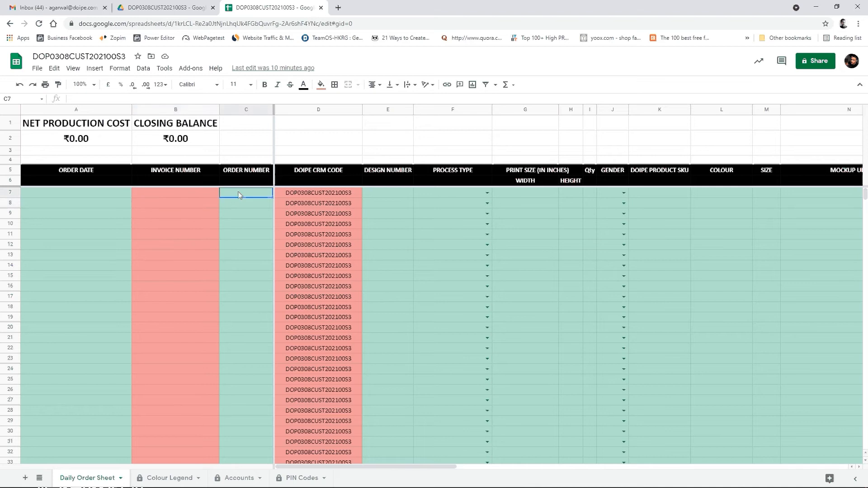
pyautogui.press('Right')
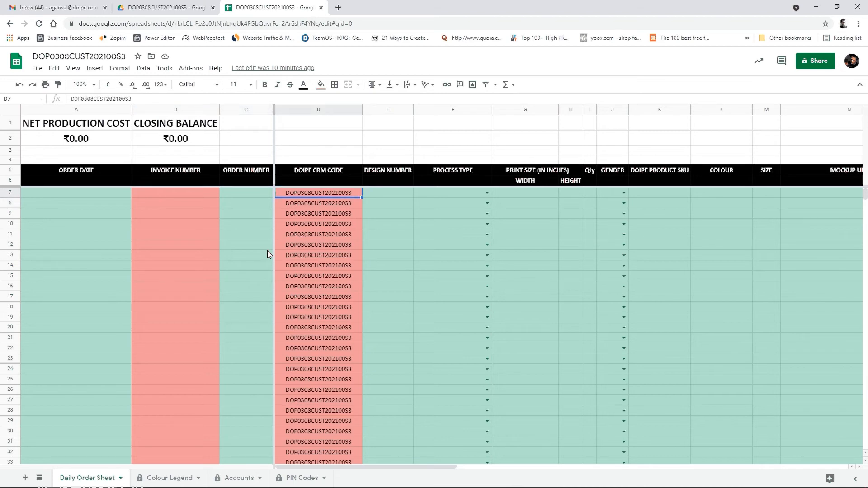
pyautogui.click(256, 198)
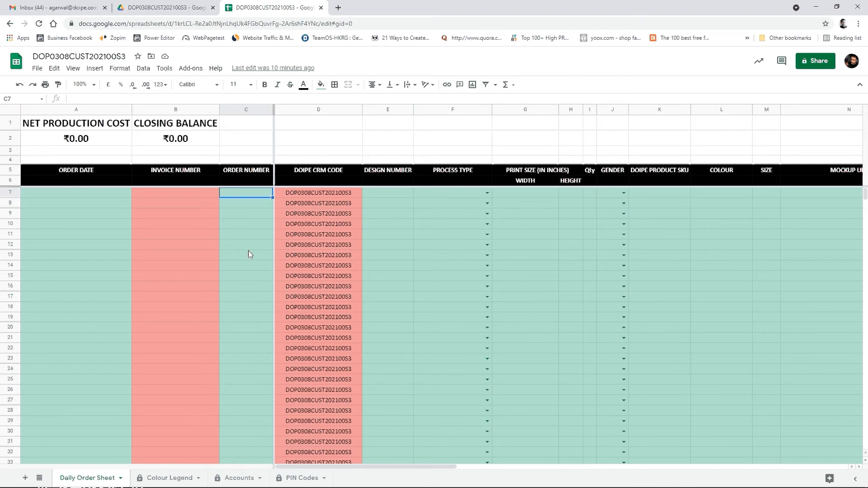
pyautogui.click(103, 193)
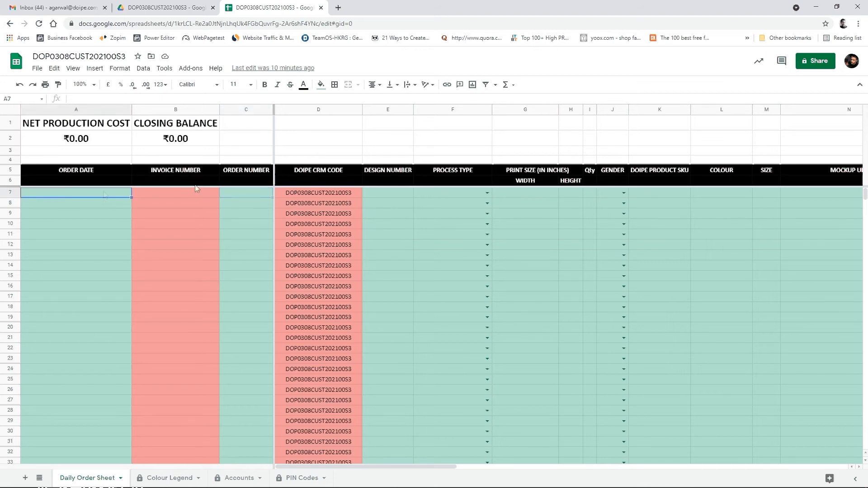
pyautogui.click(330, 195)
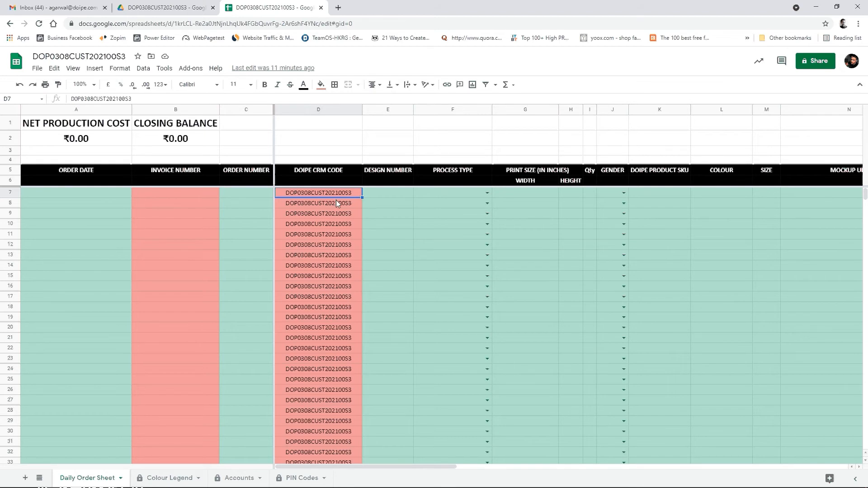
# Step: Enter football.png as a sample design number in row 7 and clear the entry again
pyautogui.click(403, 193)
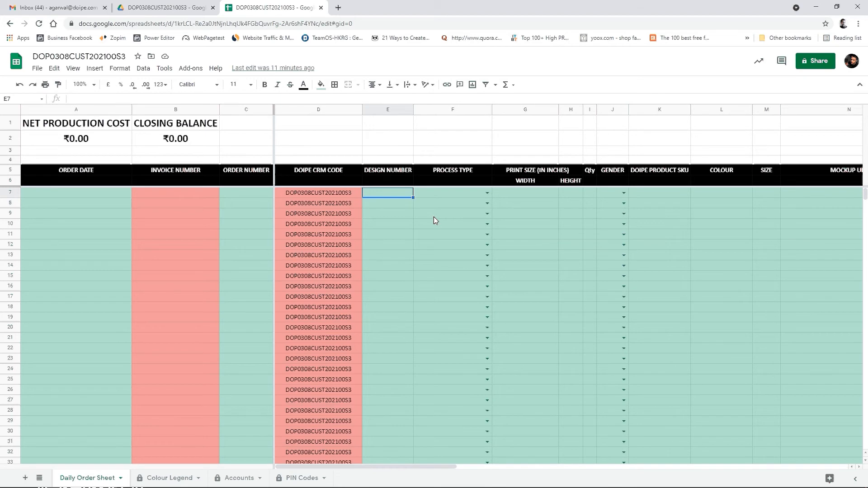
pyautogui.write('footbal')
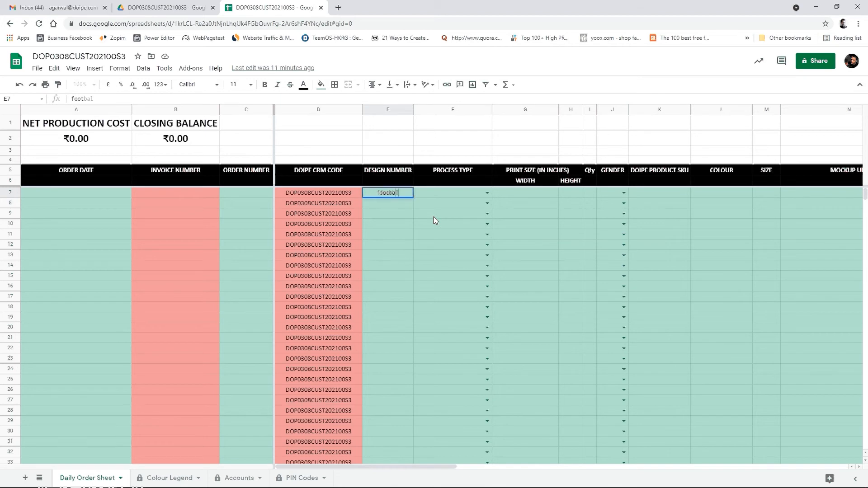
pyautogui.write('l.png')
pyautogui.press('BackSpace')
pyautogui.press('BackSpace')
pyautogui.press('BackSpace')
pyautogui.press('BackSpace')
pyautogui.press('BackSpace')
pyautogui.press('BackSpace')
pyautogui.press('BackSpace')
pyautogui.press('BackSpace')
pyautogui.press('BackSpace')
pyautogui.press('BackSpace')
pyautogui.press('BackSpace')
pyautogui.press('BackSpace')
pyautogui.write('fo')
pyautogui.press('BackSpace')
pyautogui.press('BackSpace')
pyautogui.press('Escape')
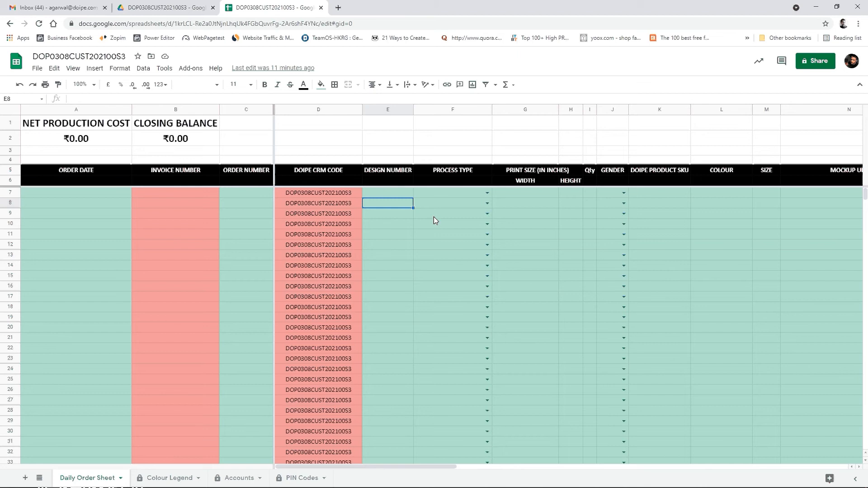
# Step: Set the process type in row 7 to DTG LIGHT
pyautogui.press('Right')
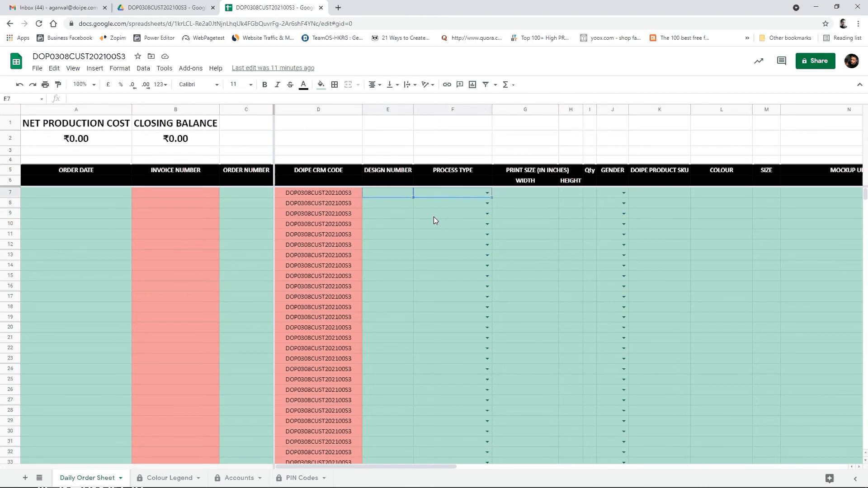
pyautogui.click(487, 192)
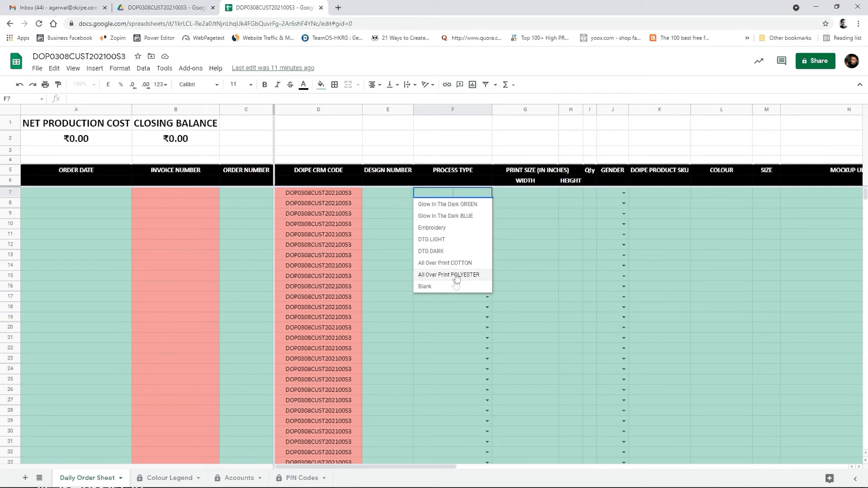
pyautogui.click(463, 310)
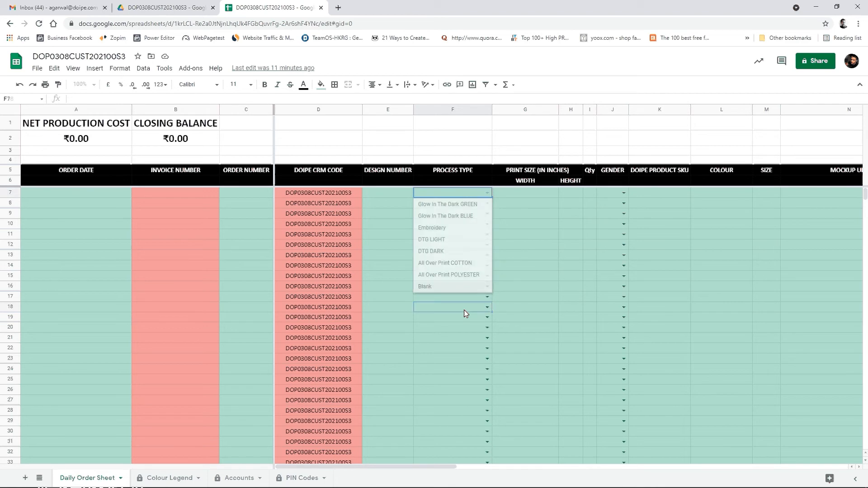
pyautogui.click(442, 193)
pyautogui.click(487, 193)
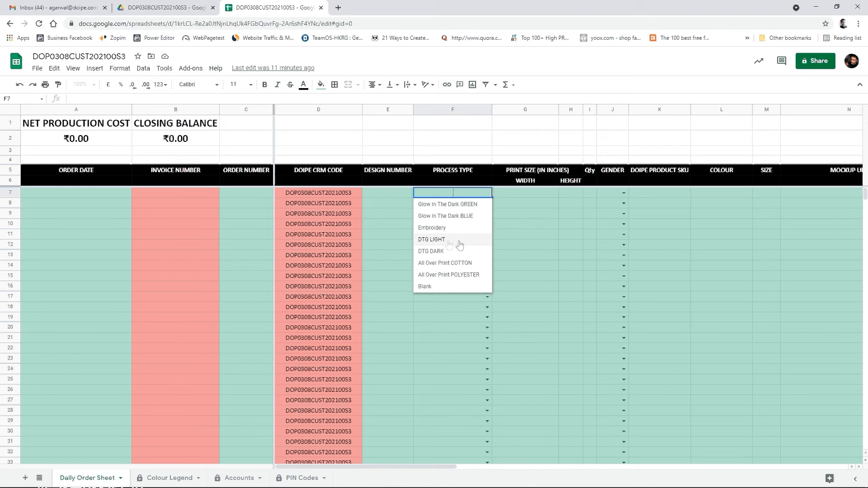
pyautogui.click(444, 240)
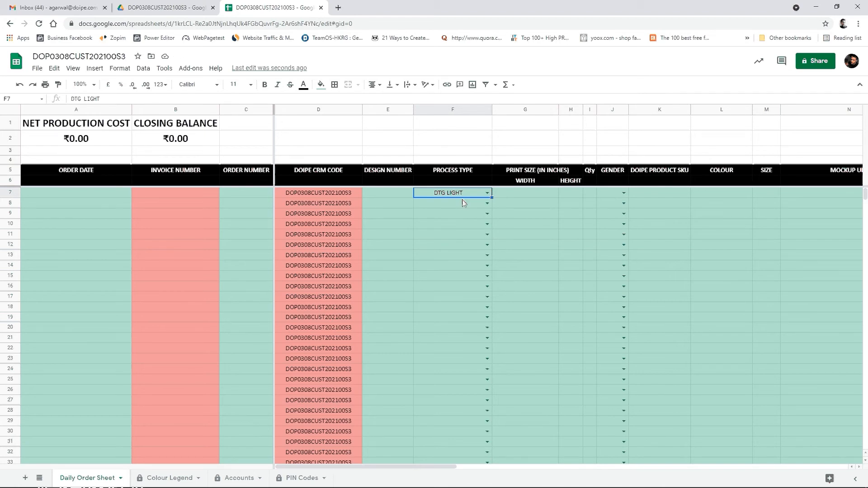
# Step: Review the process type options for row 7 once more, keep DTG LIGHT, and clear the cell
pyautogui.click(487, 193)
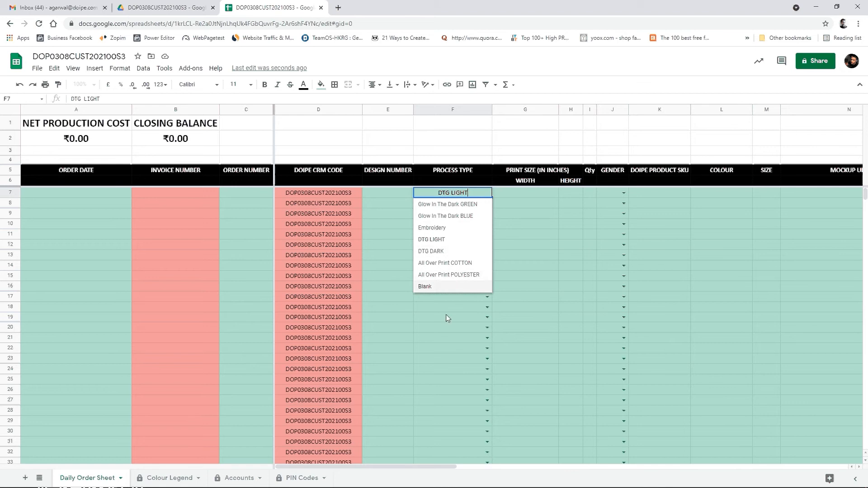
pyautogui.click(445, 240)
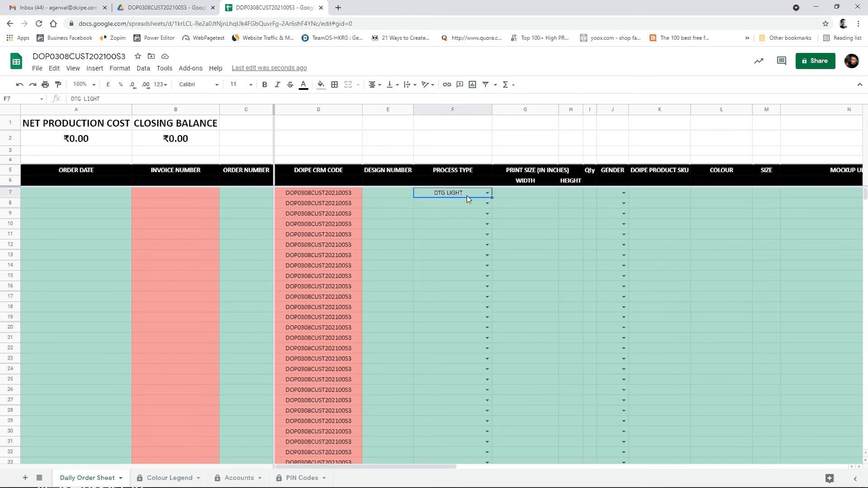
pyautogui.press('Delete')
# Step: Examine the print size width and height cells in row 7
pyautogui.click(524, 194)
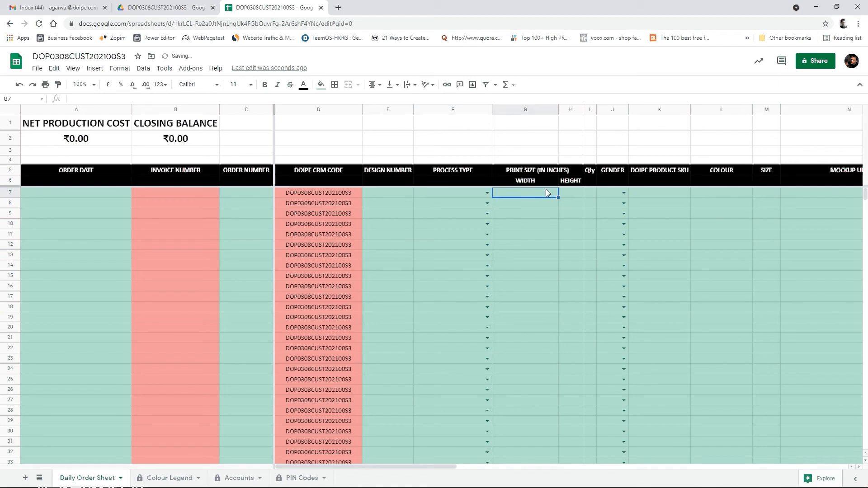
pyautogui.click(570, 194)
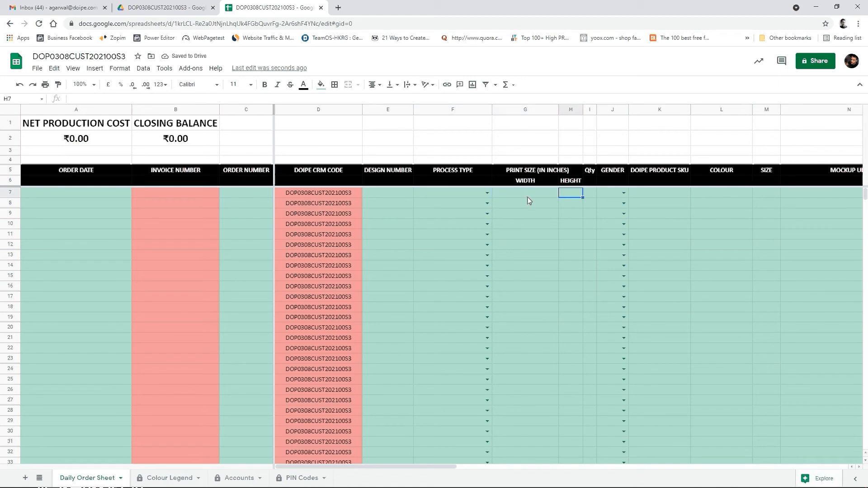
pyautogui.click(529, 194)
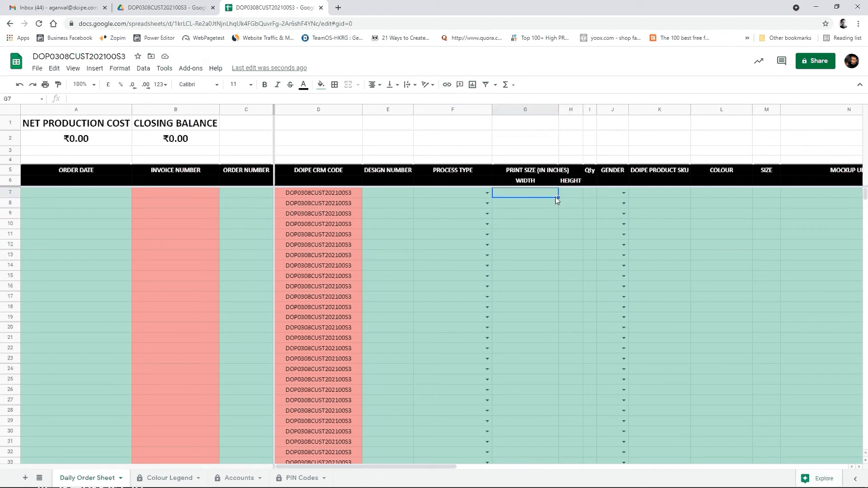
pyautogui.click(570, 195)
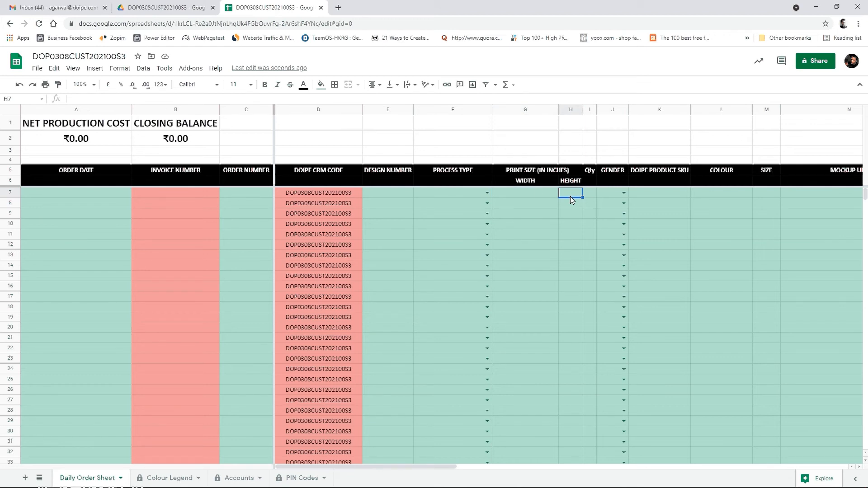
pyautogui.click(534, 199)
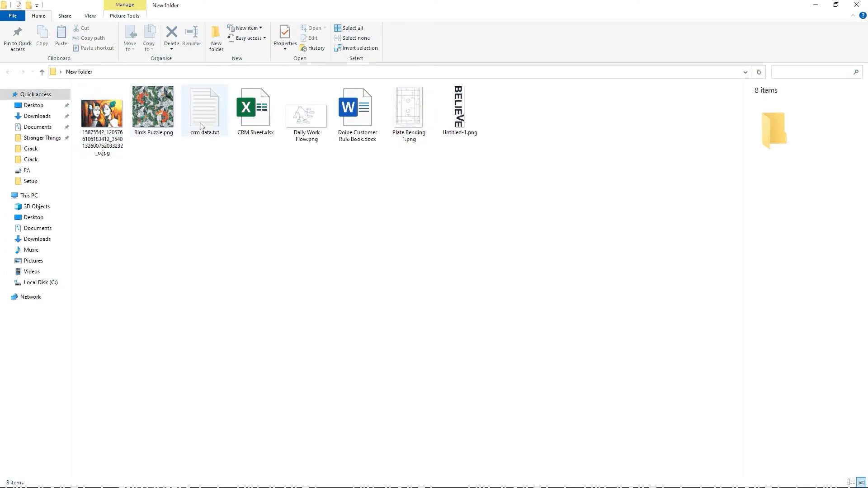
# Step: Open the design file Untitled-1.png from the New folder in Adobe Photoshop 2020
pyautogui.click(471, 117)
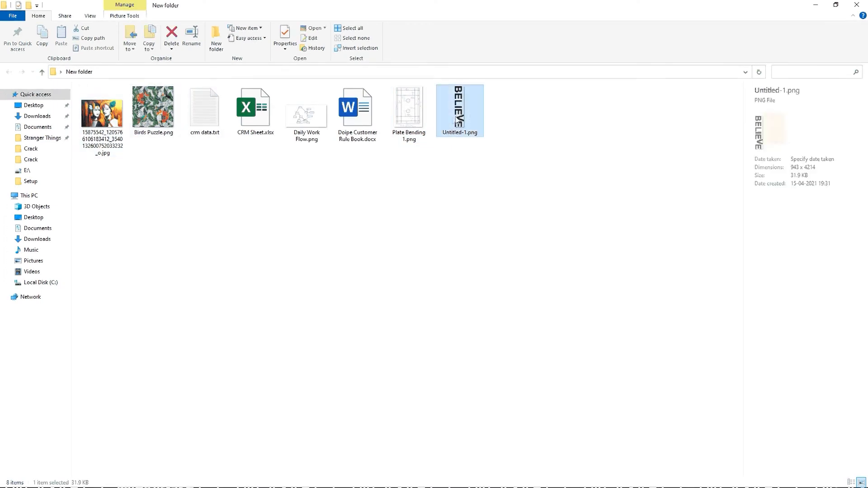
pyautogui.rightClick(459, 117)
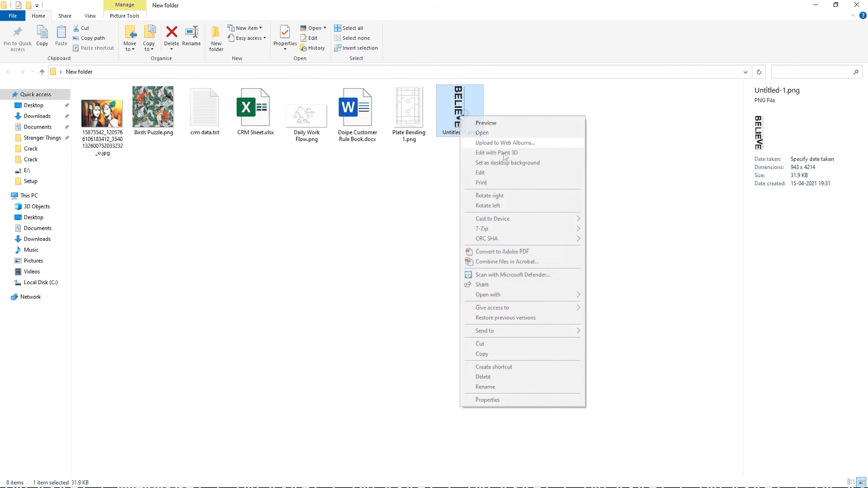
pyautogui.moveTo(519, 295)
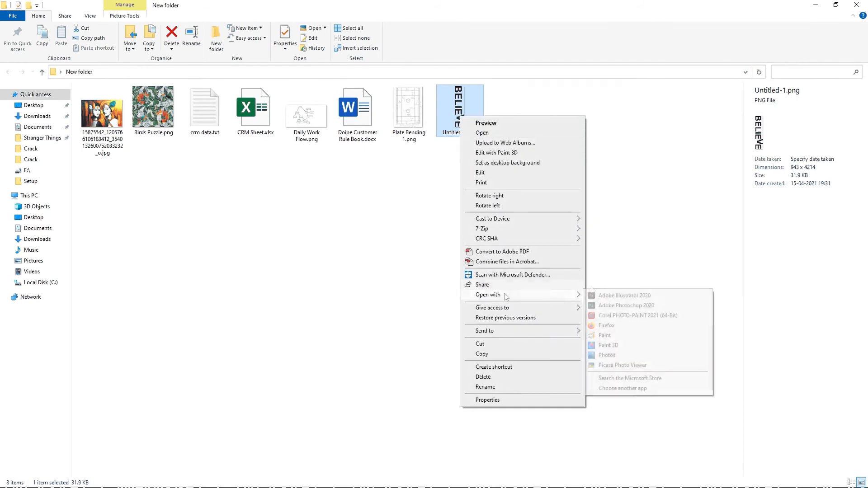
pyautogui.click(623, 306)
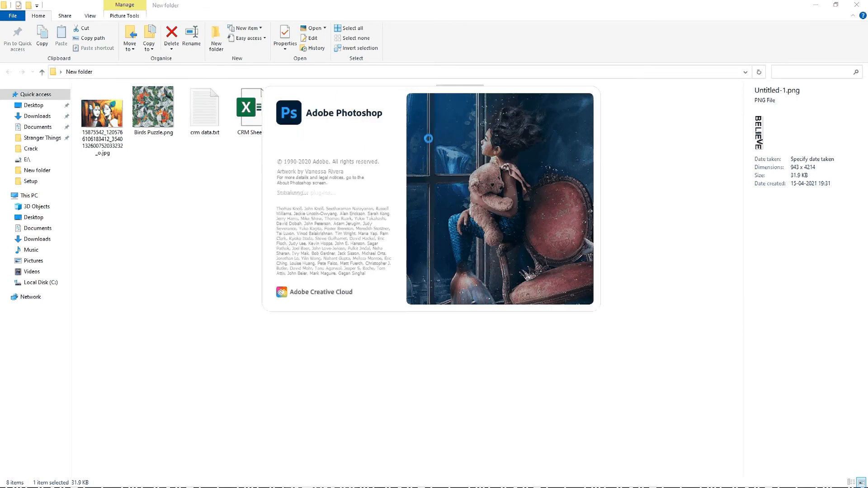
pyautogui.hotkey('alt', 'Tab')
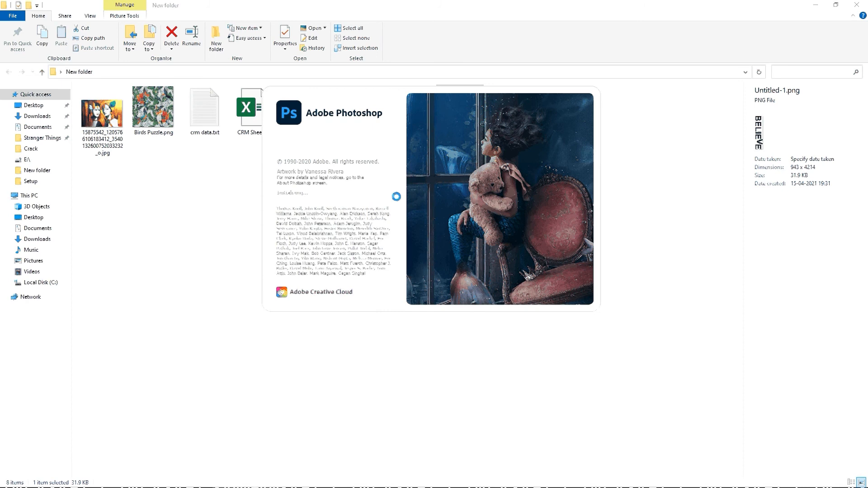
pyautogui.hotkey('alt', 'Tab')
pyautogui.moveTo(261, 484)
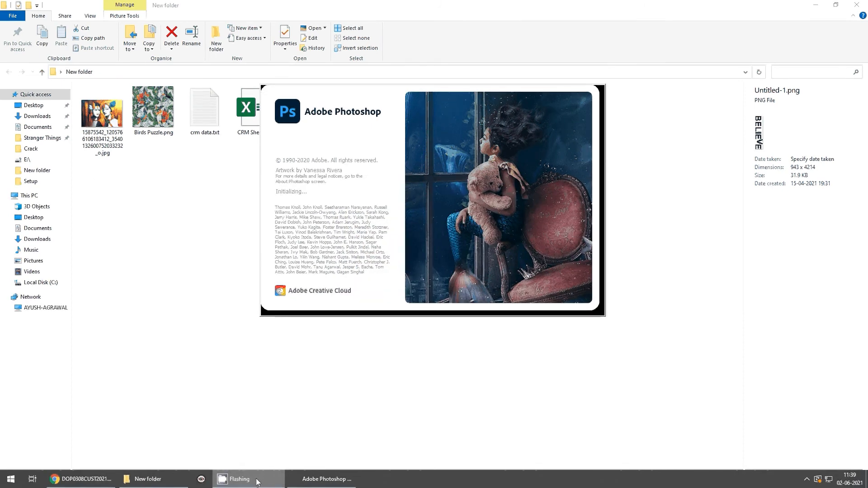
pyautogui.rightClick(256, 482)
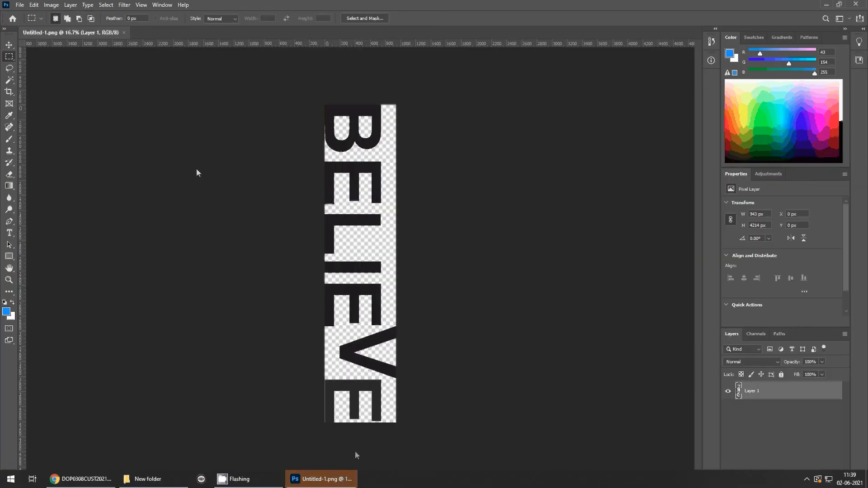
# Step: Bring up the design's Image Size settings and show its width and height in inches
pyautogui.click(49, 6)
pyautogui.click(64, 74)
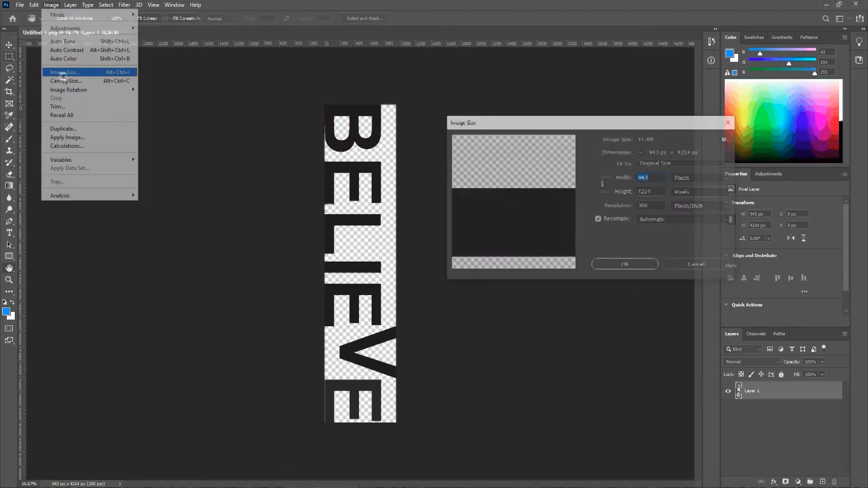
pyautogui.click(683, 179)
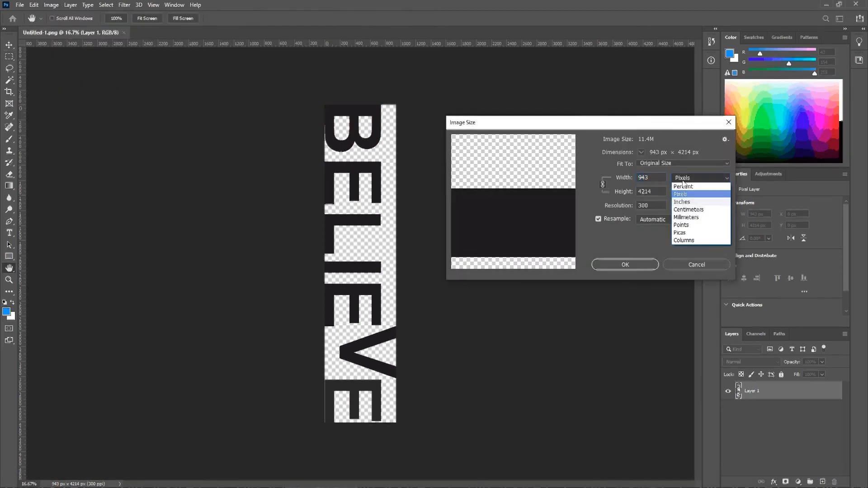
pyautogui.click(697, 205)
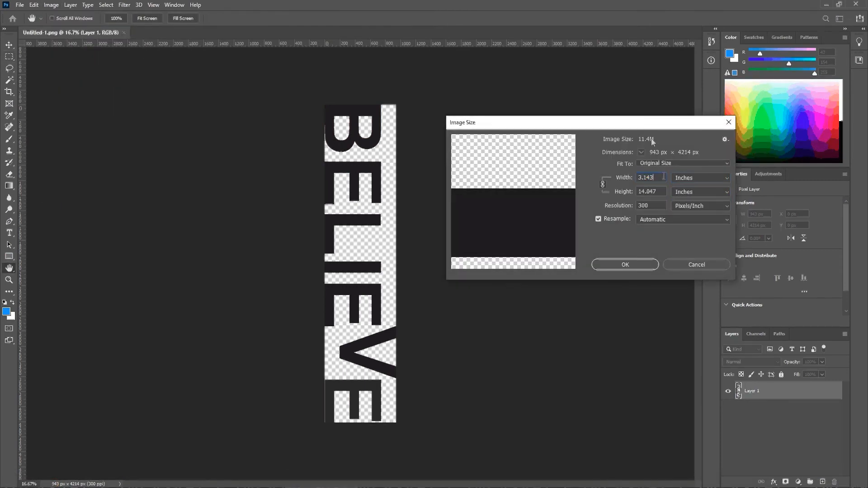
pyautogui.moveTo(645, 126); pyautogui.dragTo(634, 112)
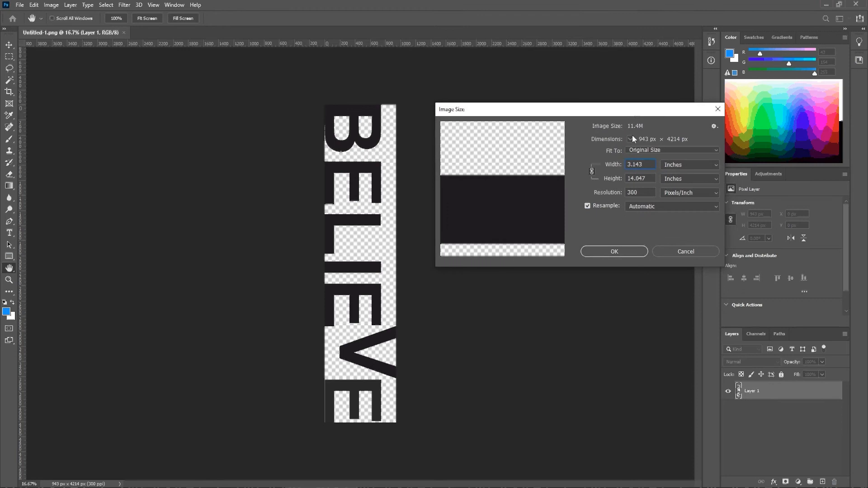
# Step: Try a width of 4 inches for the design in the Image Size settings and discard the change
pyautogui.doubleClick(652, 166)
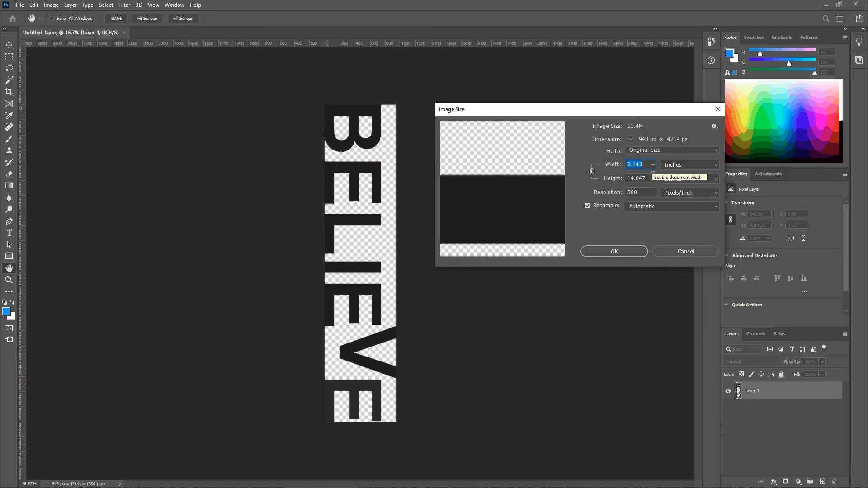
pyautogui.write('4')
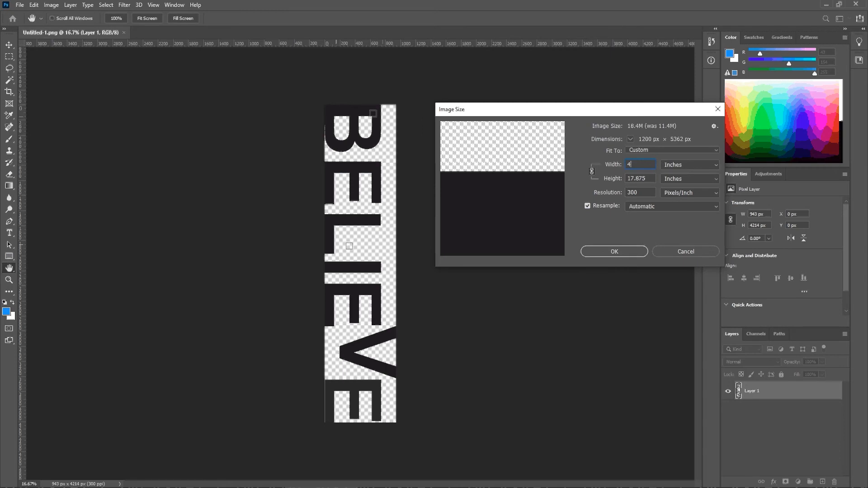
pyautogui.click(683, 251)
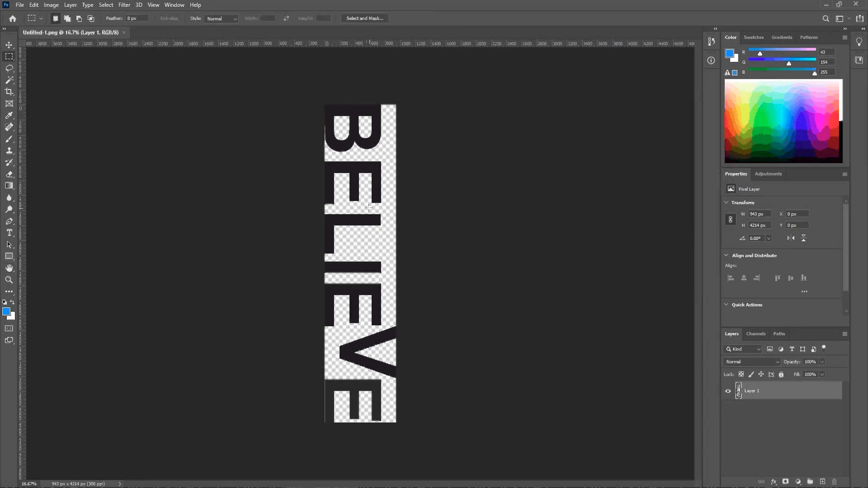
# Step: Switch back to the order sheet in Google Sheets and examine row 7's quantity, gender options, product SKU, colour and size cells
pyautogui.hotkey('alt', 'Tab')
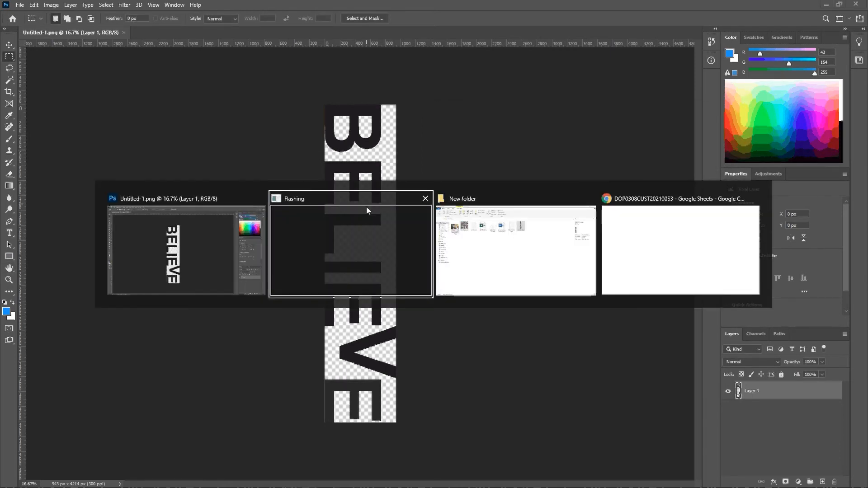
pyautogui.press('Tab')
pyautogui.press('Tab')
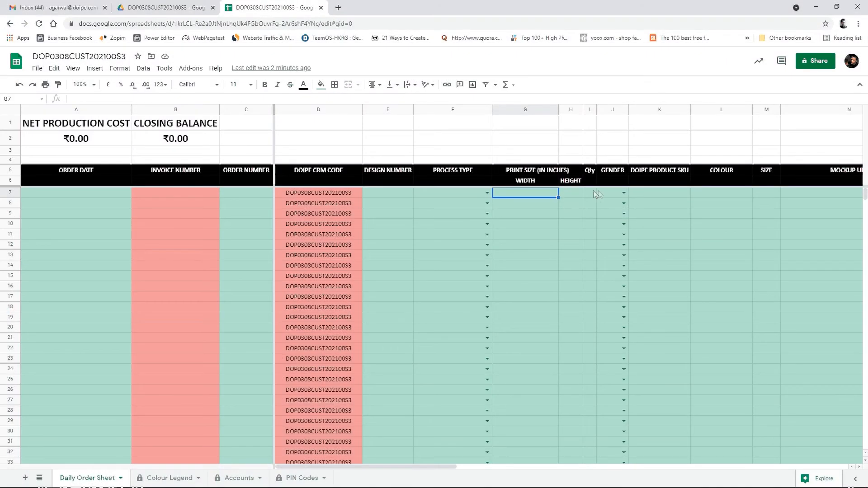
pyautogui.click(591, 193)
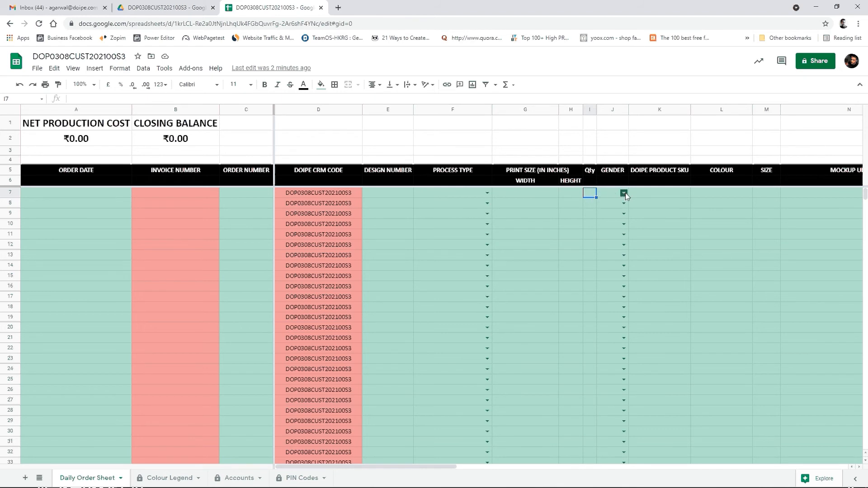
pyautogui.click(652, 193)
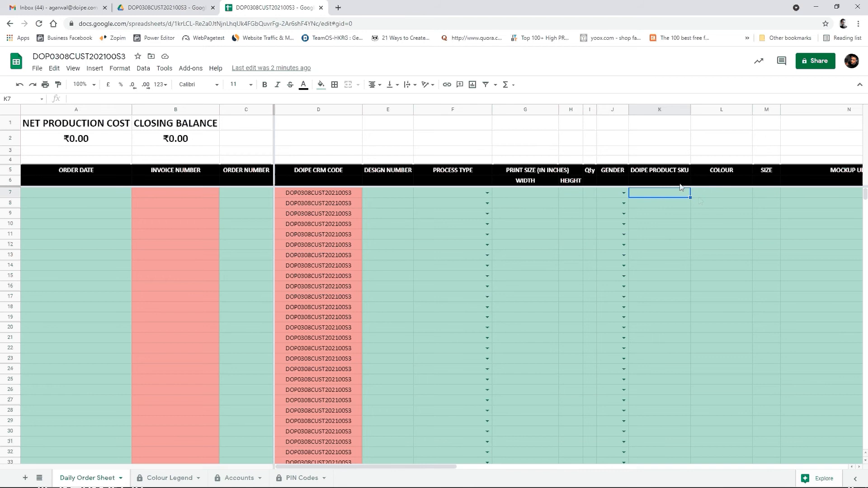
pyautogui.click(666, 108)
pyautogui.click(715, 199)
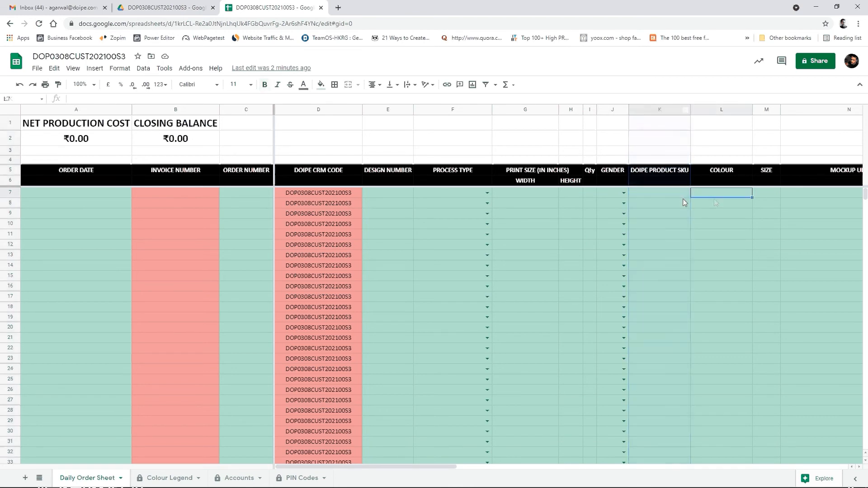
pyautogui.click(623, 194)
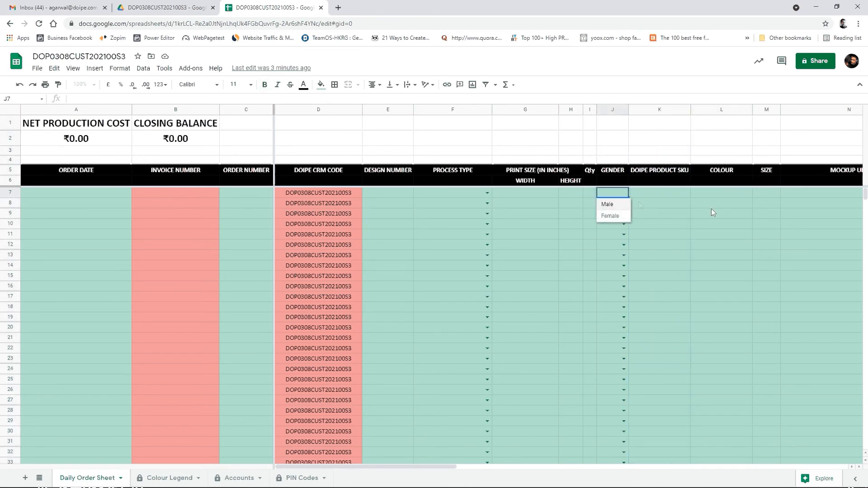
pyautogui.click(714, 193)
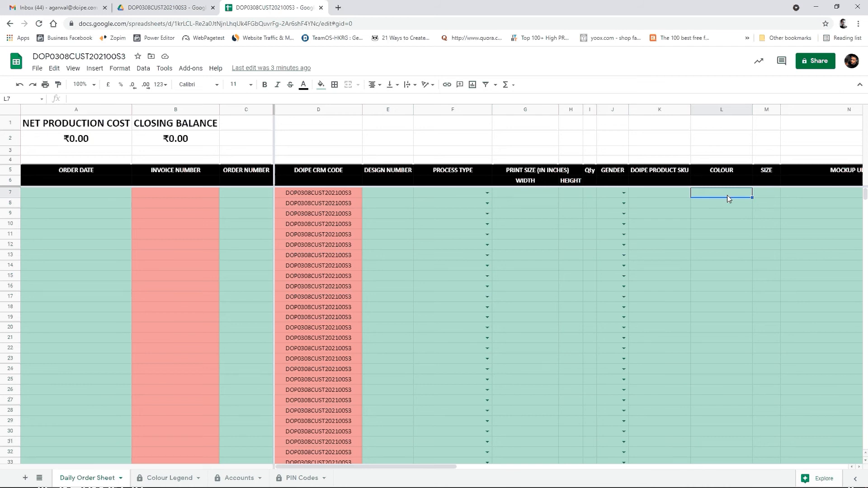
pyautogui.click(771, 200)
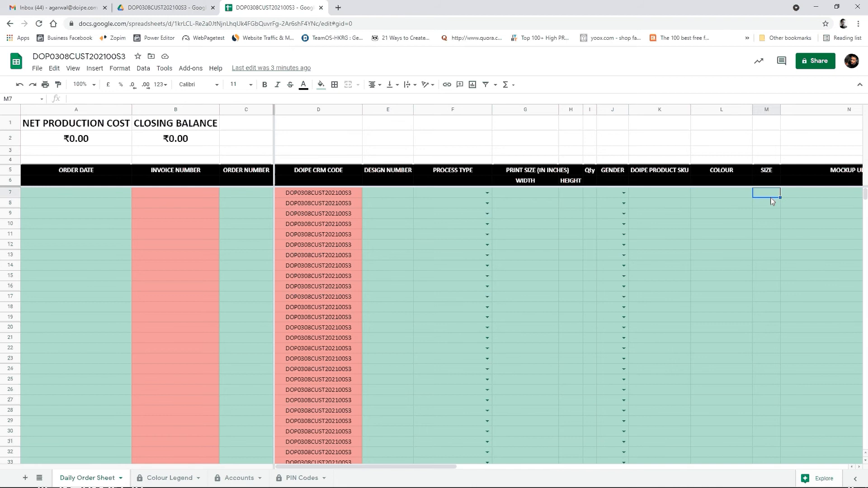
# Step: Examine the Mockup URL, Description and Remark cells in row 7
pyautogui.press('Tab')
pyautogui.press('Tab')
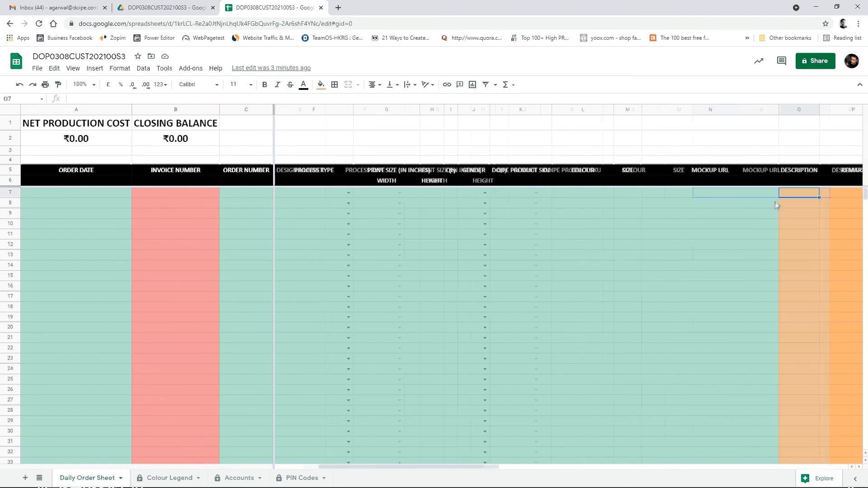
pyautogui.hotkey('shift', 'Tab')
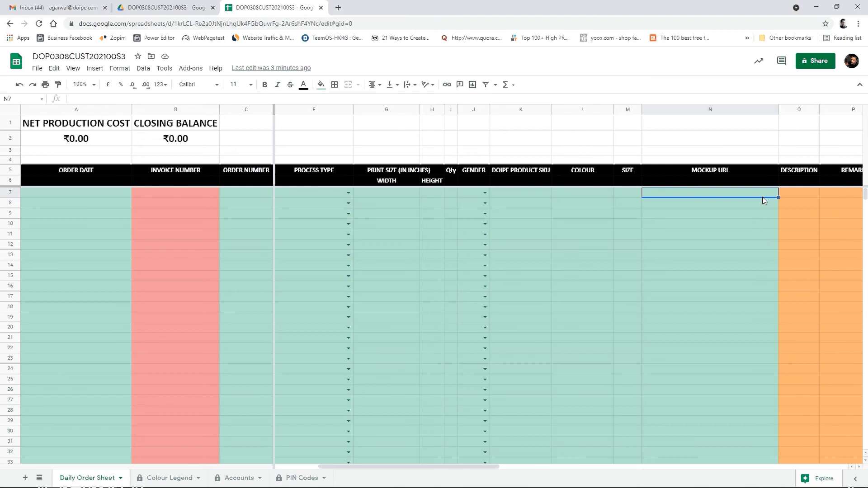
pyautogui.press('Right')
pyautogui.press('Right')
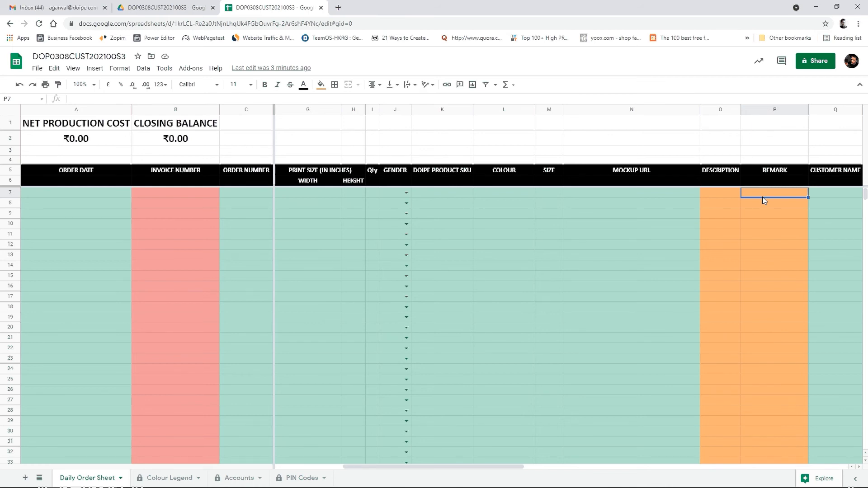
pyautogui.press('Left')
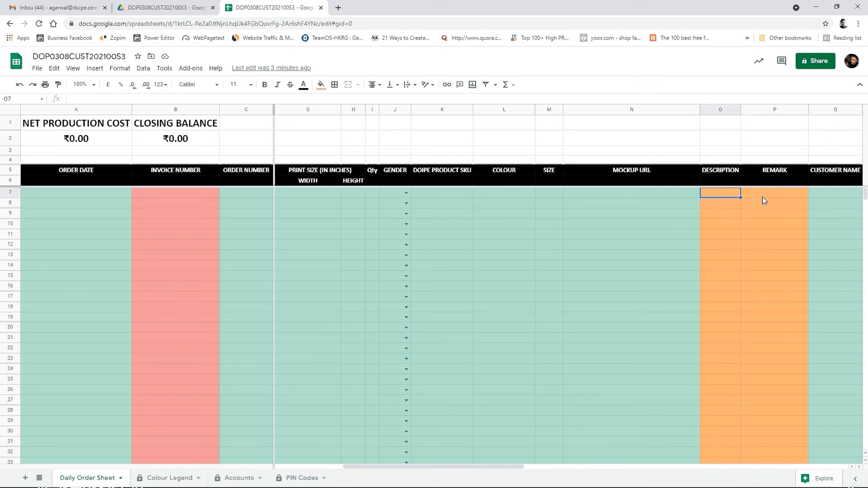
pyautogui.click(764, 200)
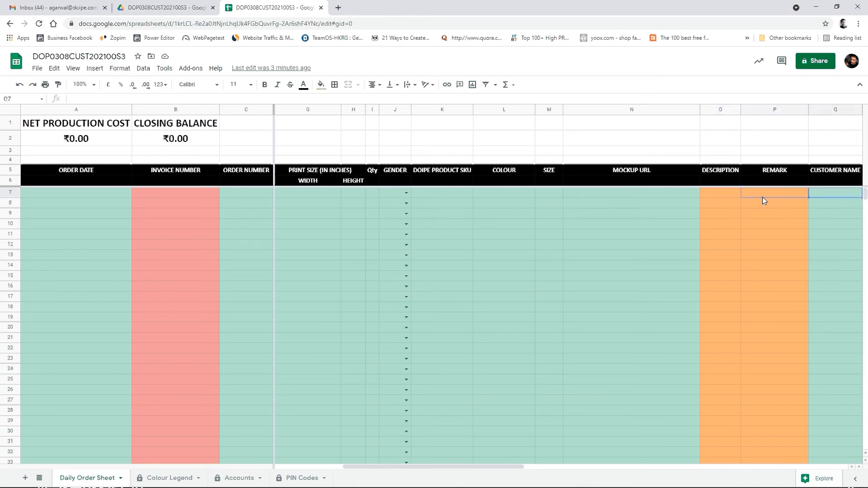
pyautogui.press('Left')
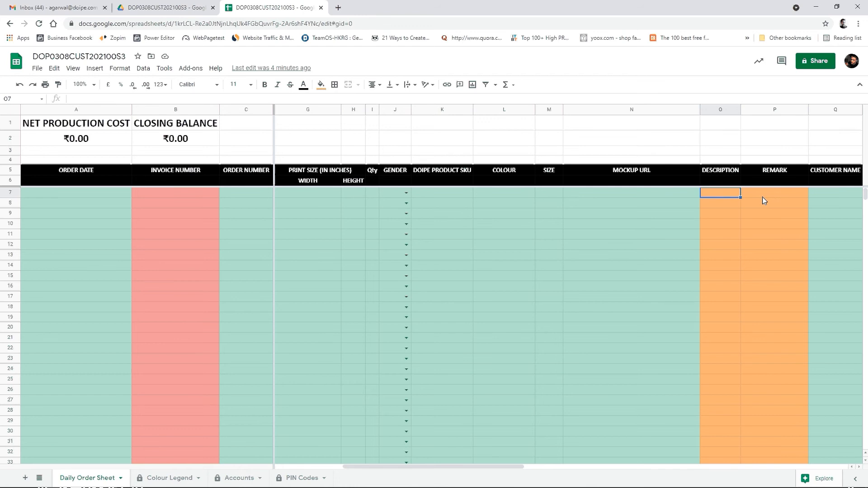
# Step: Examine row 7's customer name, mobile and two address cells, along with the order type and order value cells
pyautogui.press('Right')
pyautogui.press('Right')
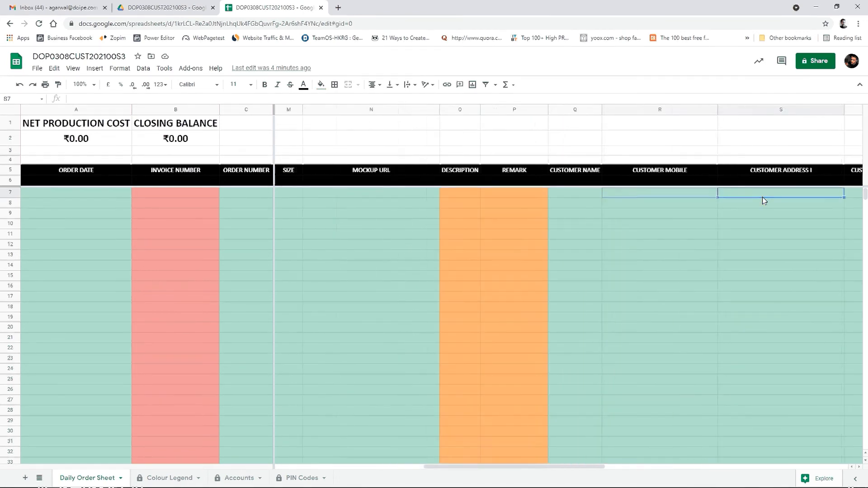
pyautogui.press('Right')
pyautogui.press('Right')
pyautogui.press('Right')
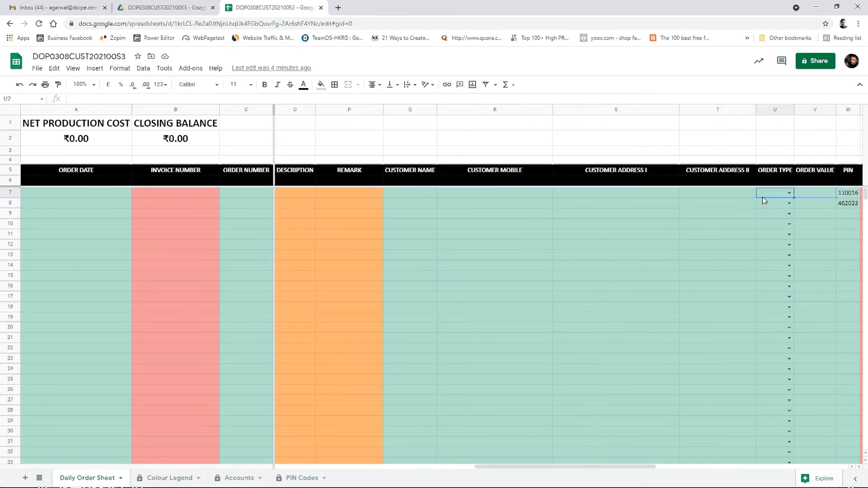
pyautogui.press('Left')
pyautogui.press('Left')
pyautogui.press('Left')
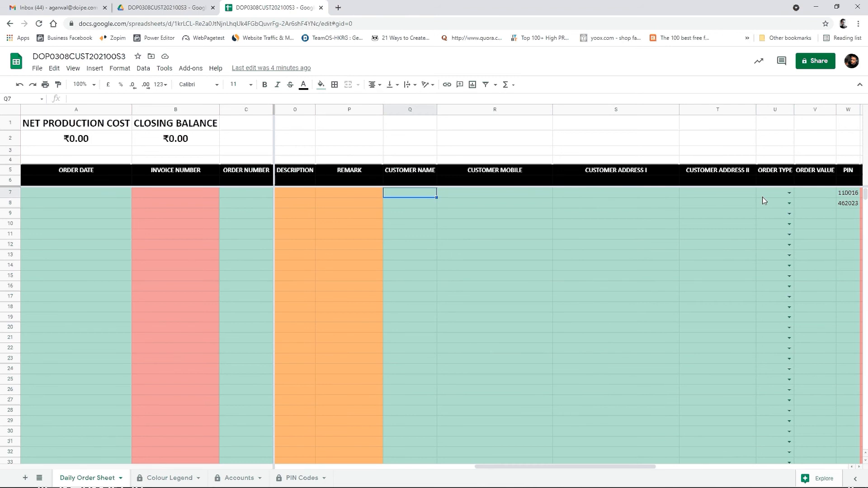
pyautogui.press('Right')
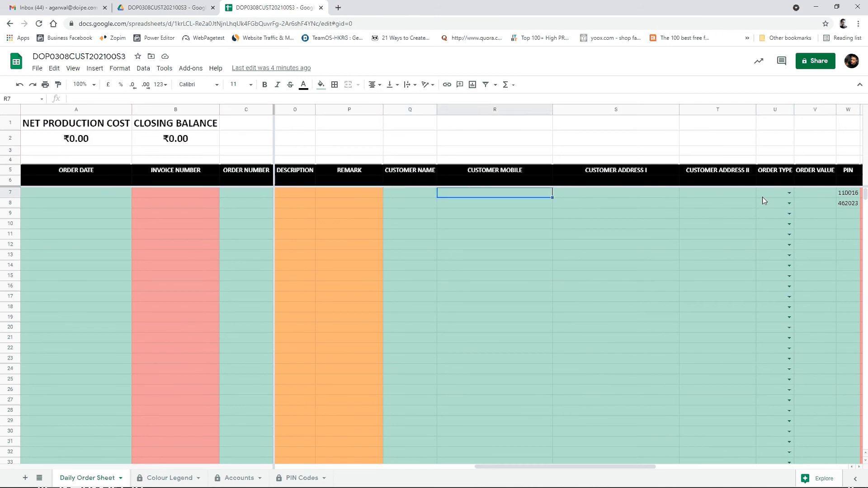
pyautogui.press('Right')
pyautogui.press('Right')
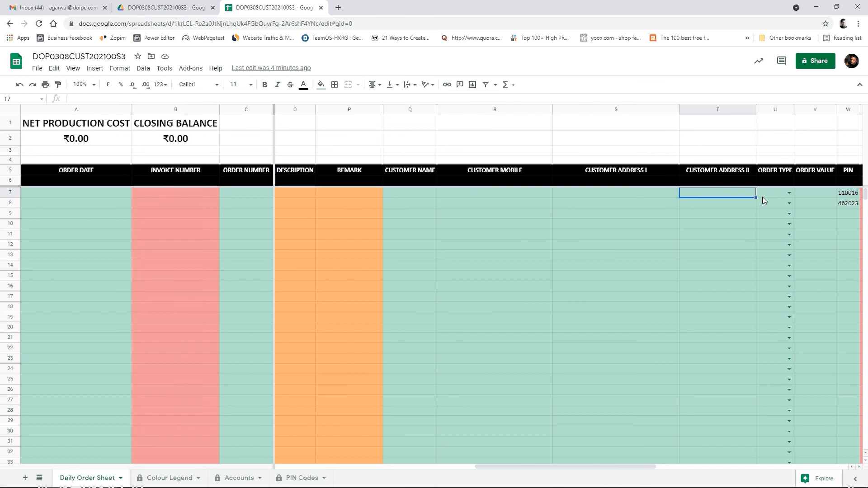
pyautogui.press('Right')
pyautogui.press('Left')
pyautogui.press('Left')
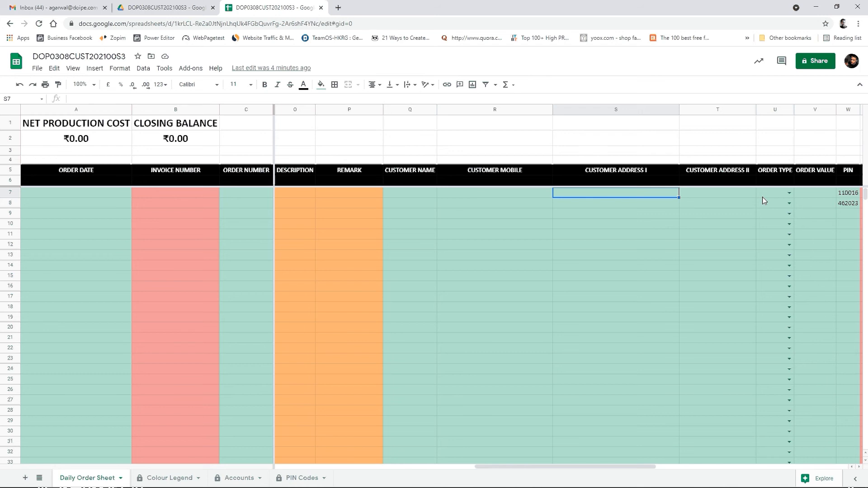
pyautogui.press('Right')
pyautogui.press('Right')
pyautogui.press('Right')
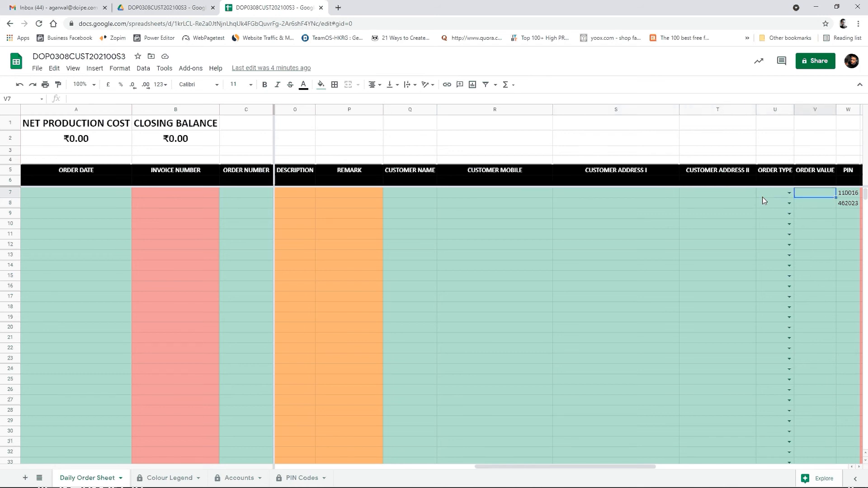
# Step: Examine the available order type options for row 7 and the neighbouring order value cell
pyautogui.press('Left')
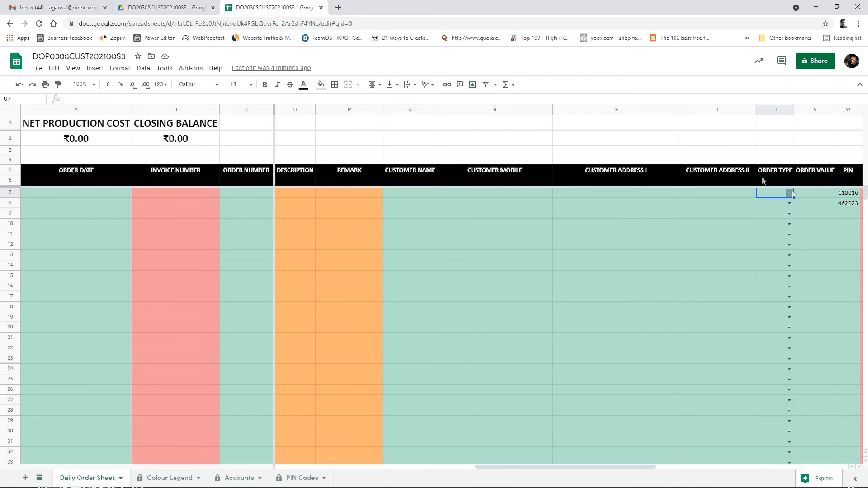
pyautogui.click(790, 193)
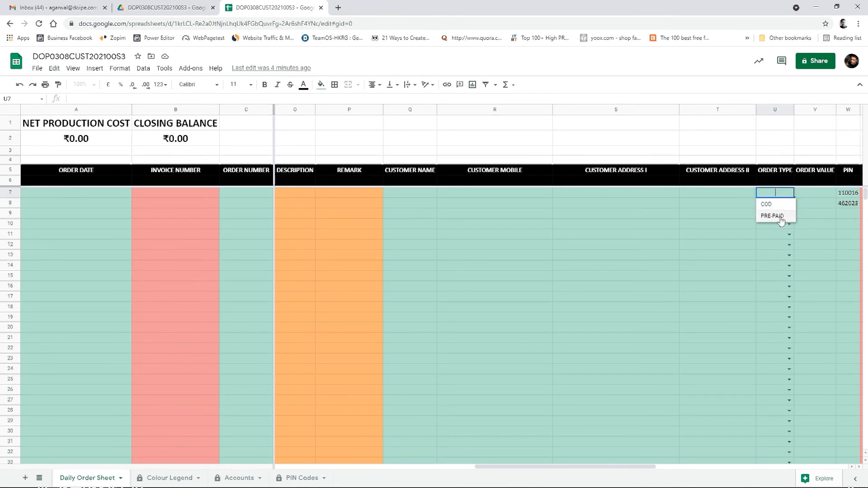
pyautogui.click(813, 213)
pyautogui.click(810, 194)
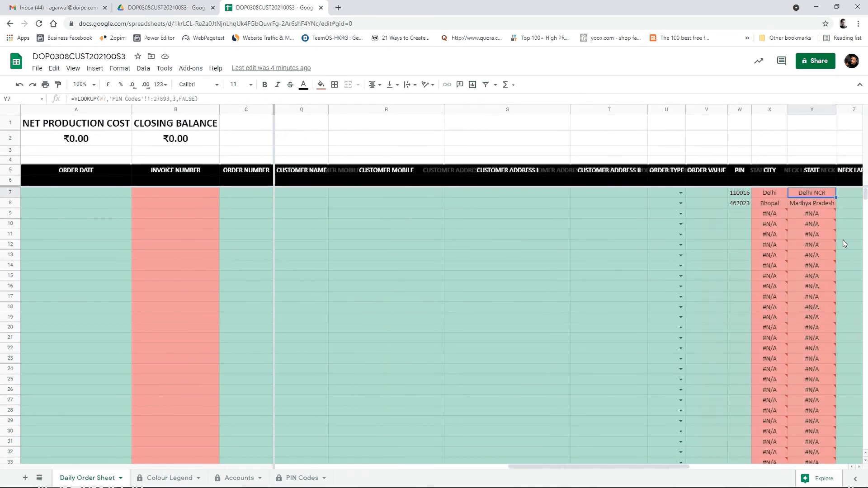
# Step: Delete the existing postal PIN codes from rows 7 and 8 of the order sheet
pyautogui.press('Left')
pyautogui.hotkey('shift', 'Down')
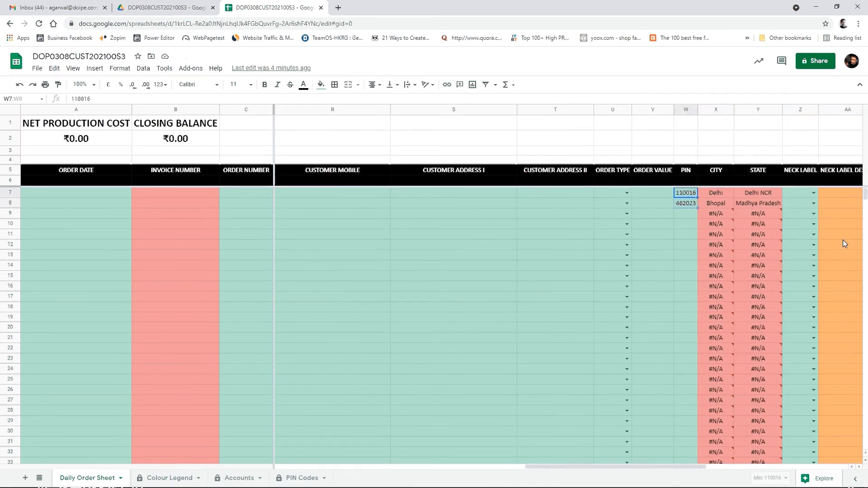
pyautogui.press('Delete')
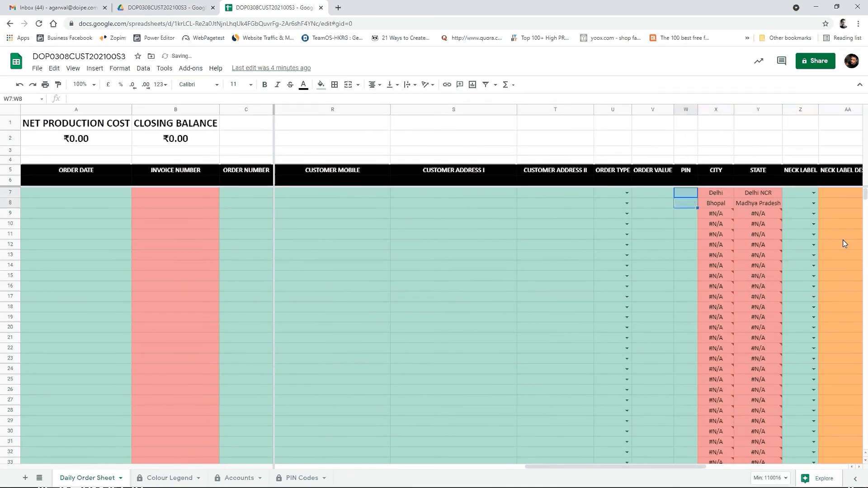
pyautogui.press('Down')
pyautogui.press('Up')
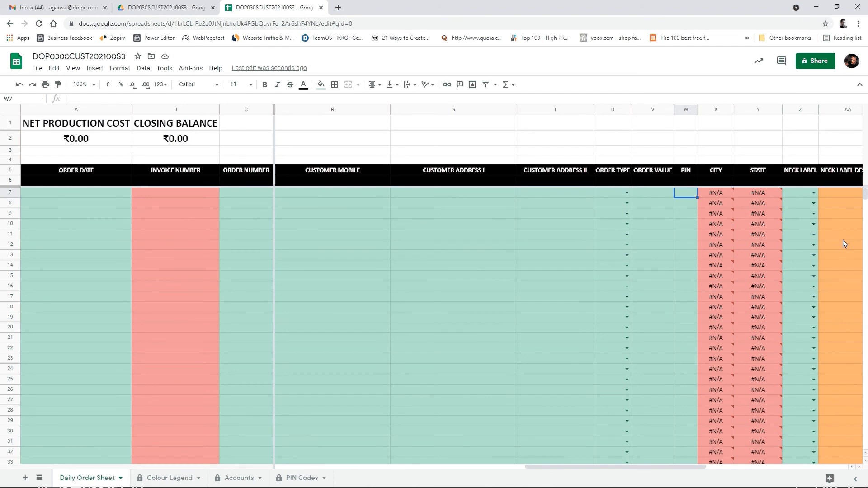
# Step: Enter a sample postal PIN code in row 7 and check the City and State lookup cells
pyautogui.write('5')
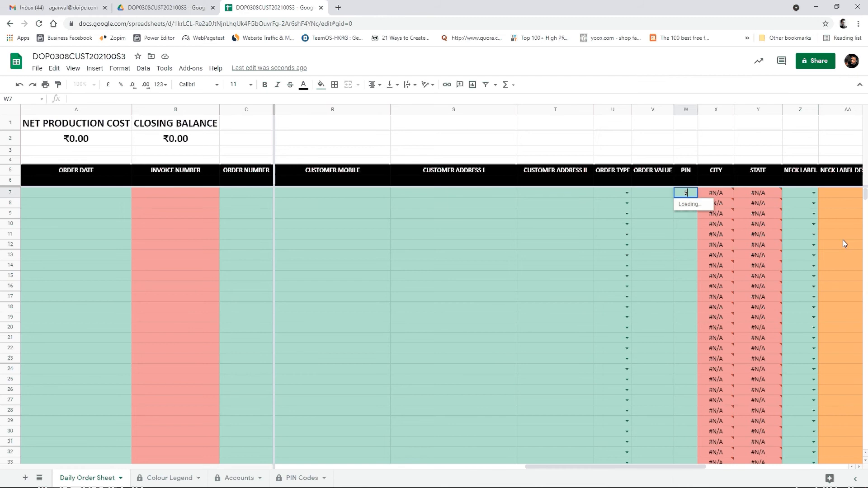
pyautogui.write('00084')
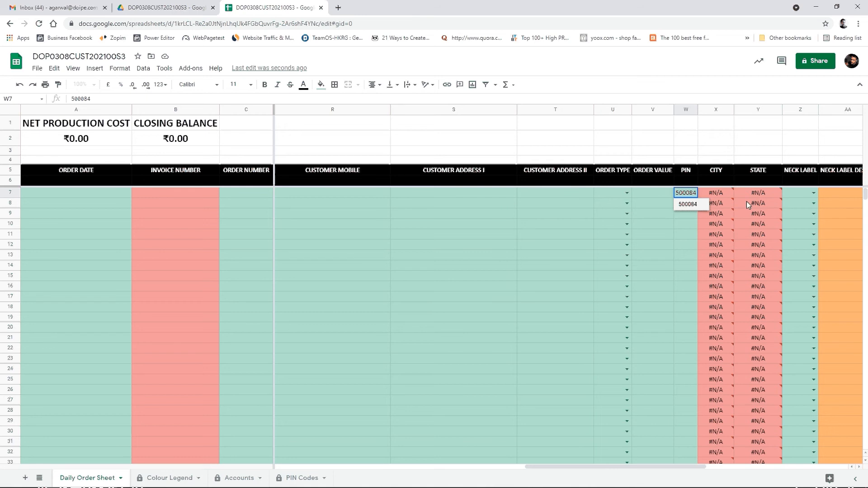
pyautogui.press('Return')
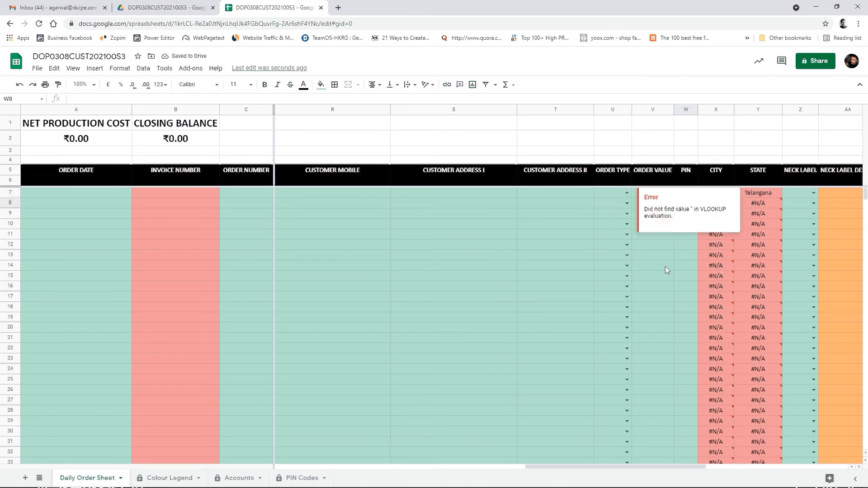
pyautogui.click(665, 267)
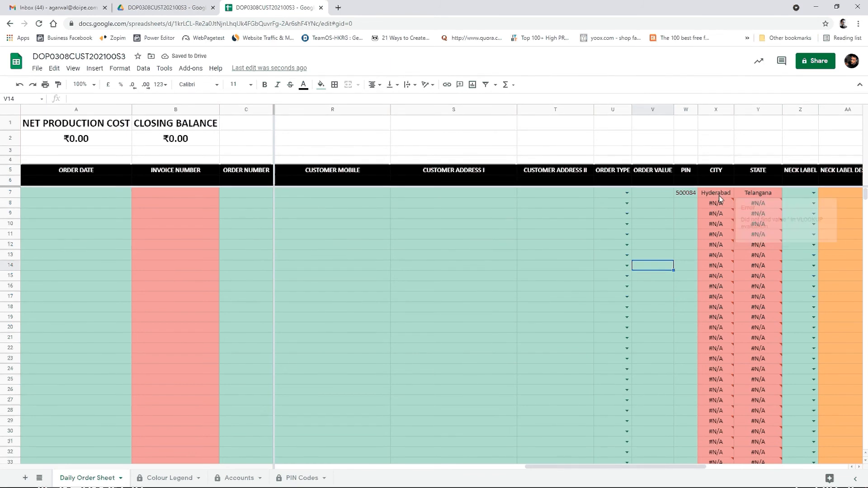
pyautogui.click(752, 195)
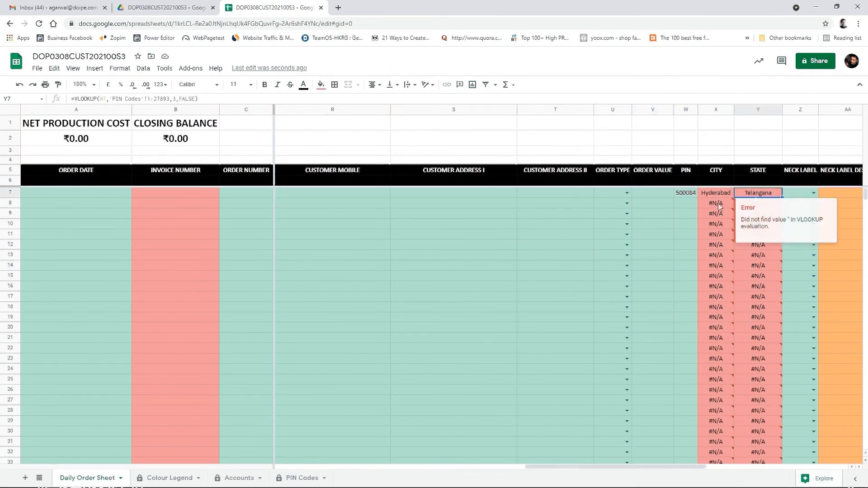
# Step: Clear the sample postal PIN code from row 7
pyautogui.click(693, 195)
pyautogui.press('Delete')
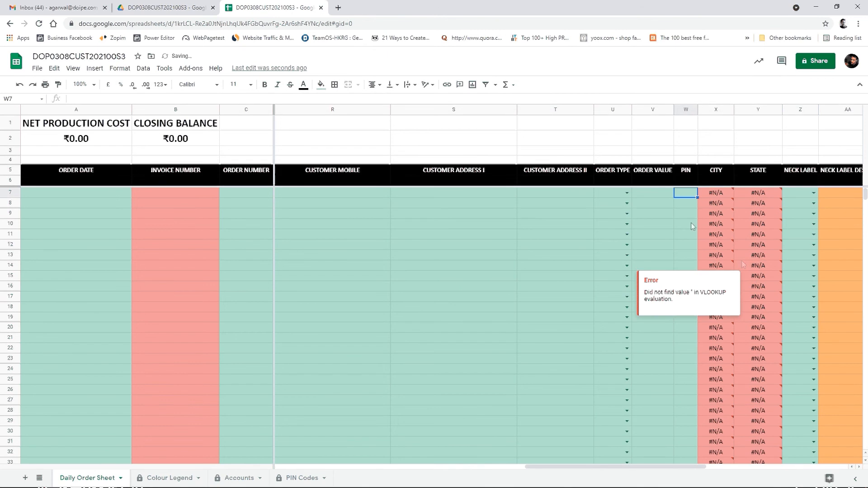
pyautogui.click(685, 217)
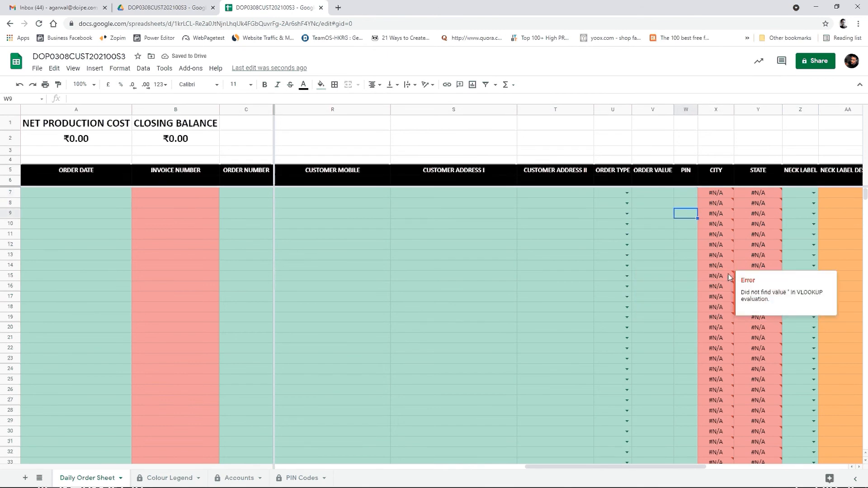
# Step: Look over row 7's neck label, hang tag, packaging and courier columns, returning to the Neck Label cell
pyautogui.press('Up')
pyautogui.press('Up')
pyautogui.press('Right')
pyautogui.press('Right')
pyautogui.press('Right')
pyautogui.press('Right')
pyautogui.press('Right')
pyautogui.press('Right')
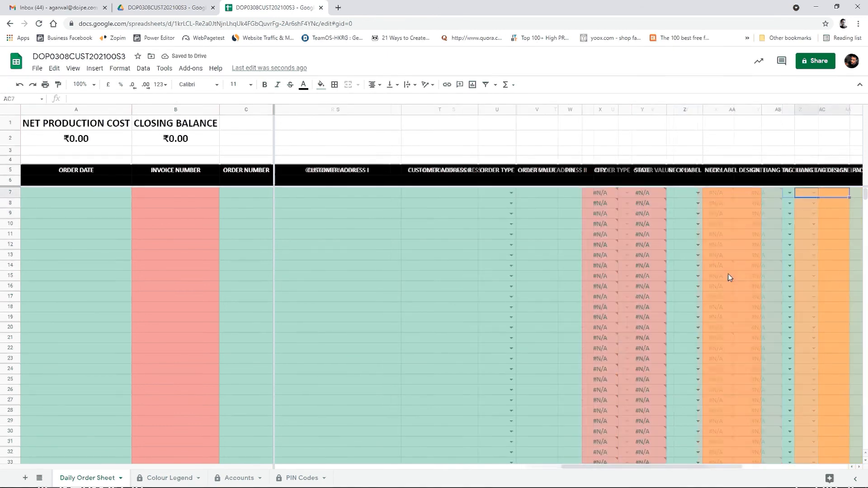
pyautogui.press('Right')
pyautogui.press('Right')
pyautogui.press('Right')
pyautogui.press('Right')
pyautogui.press('Left')
pyautogui.press('Left')
pyautogui.press('Left')
pyautogui.press('Left')
pyautogui.press('Left')
pyautogui.press('Left')
pyautogui.press('Left')
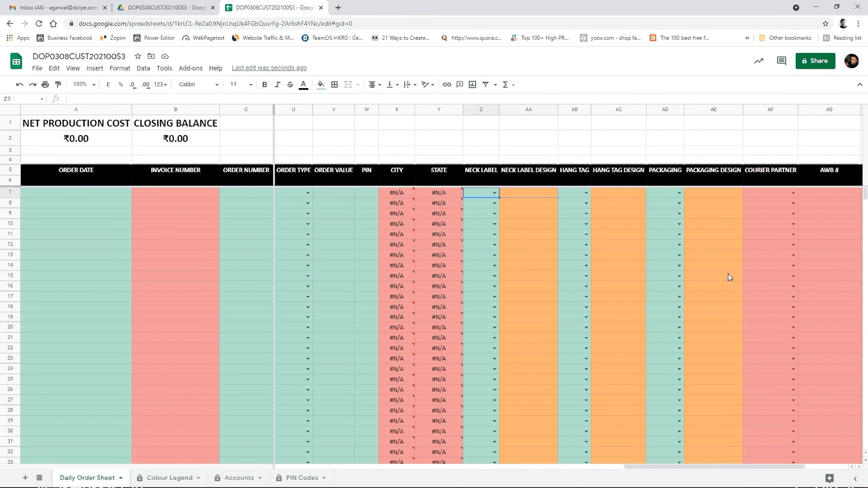
# Step: Try YES for row 7's Neck Label, and change the selection to NO
pyautogui.click(495, 192)
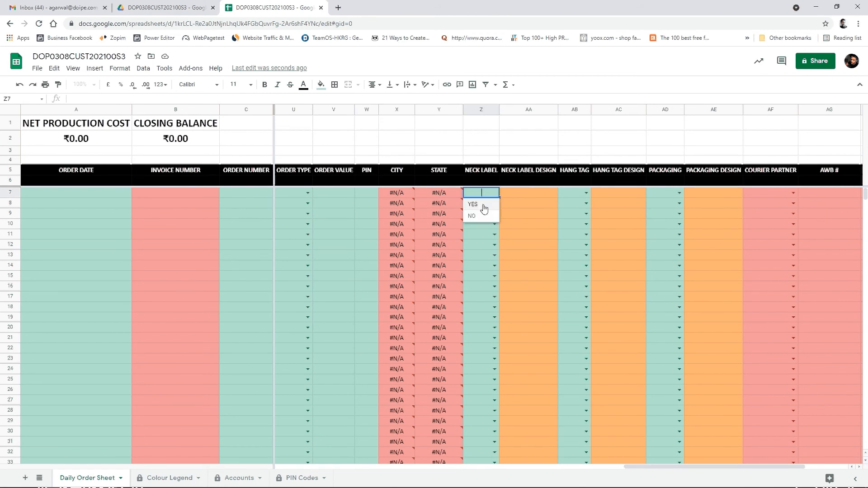
pyautogui.click(483, 206)
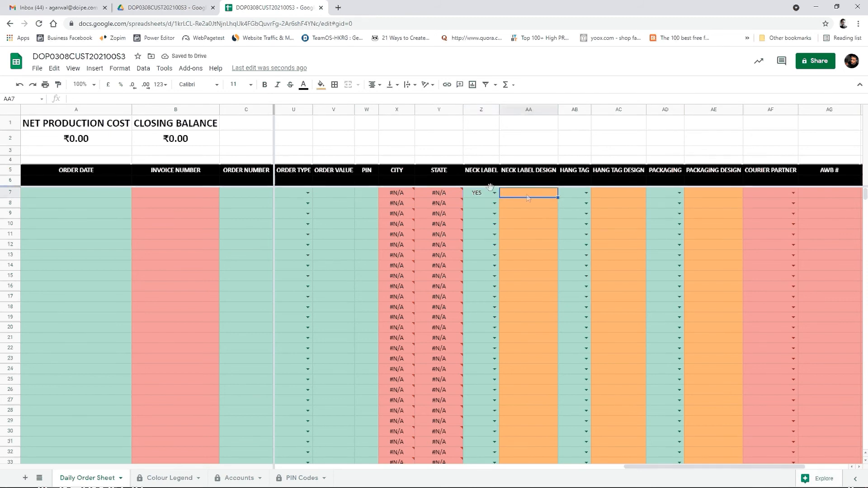
pyautogui.click(494, 193)
pyautogui.click(487, 214)
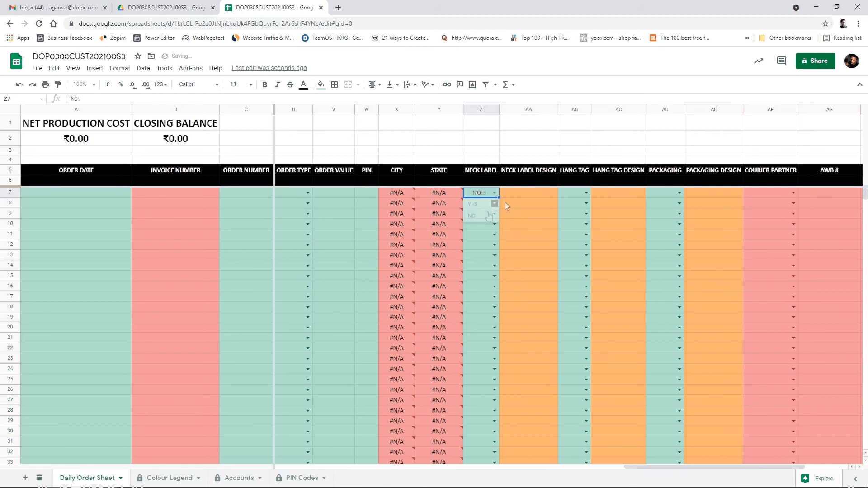
# Step: Examine row 7's neck label design, packaging options, packaging design, courier partner, AWB, despatch status and production cost cells
pyautogui.click(529, 196)
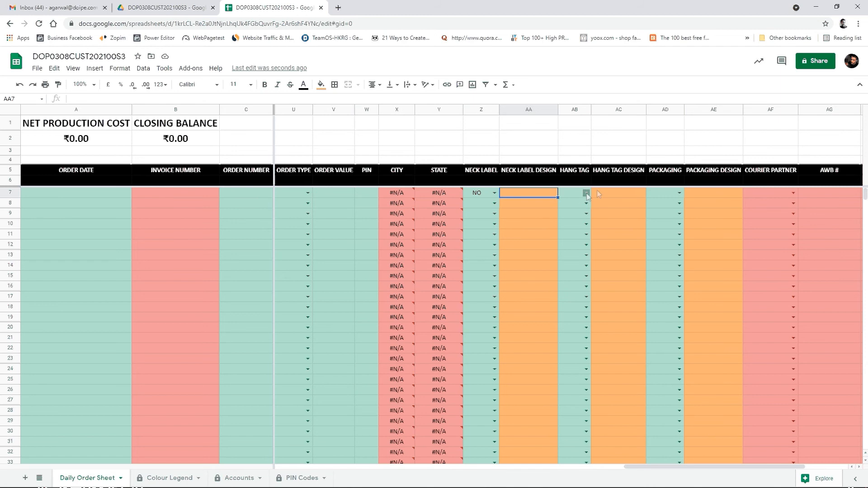
pyautogui.click(680, 194)
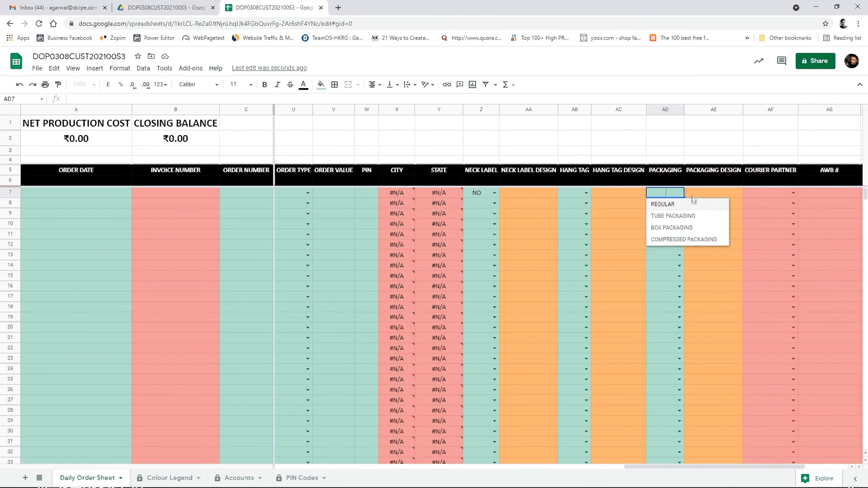
pyautogui.click(714, 193)
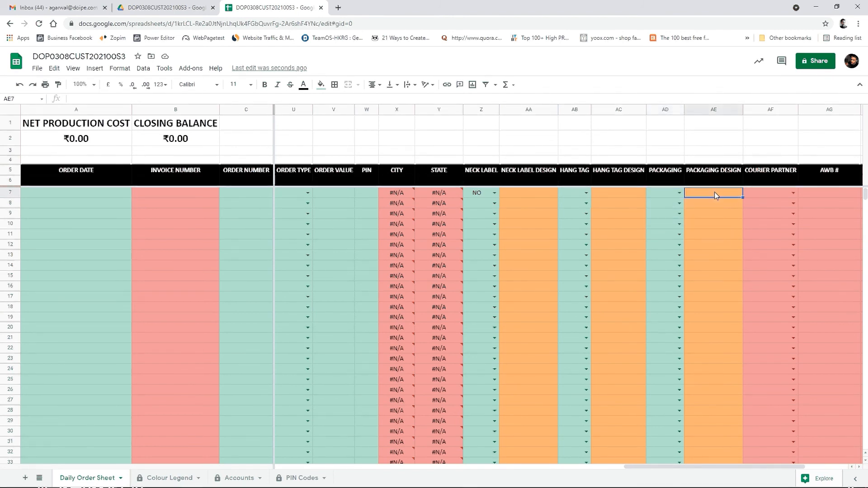
pyautogui.press('Right')
pyautogui.press('Right')
pyautogui.press('Right')
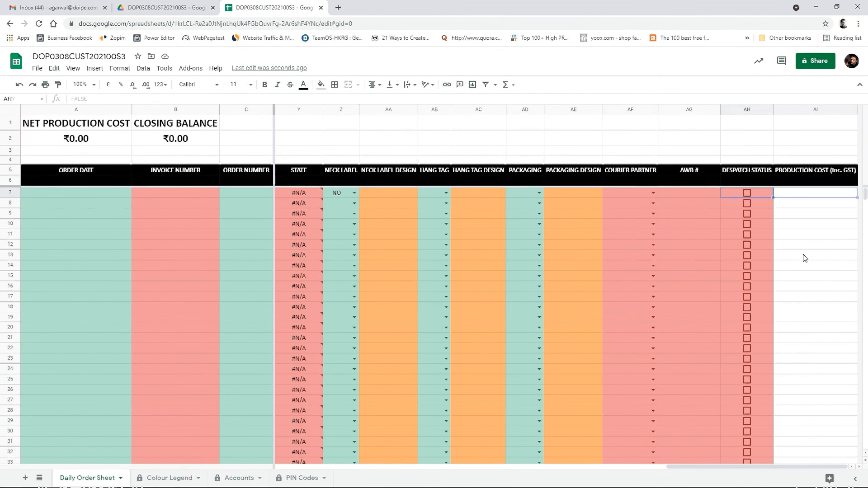
pyautogui.press('Right')
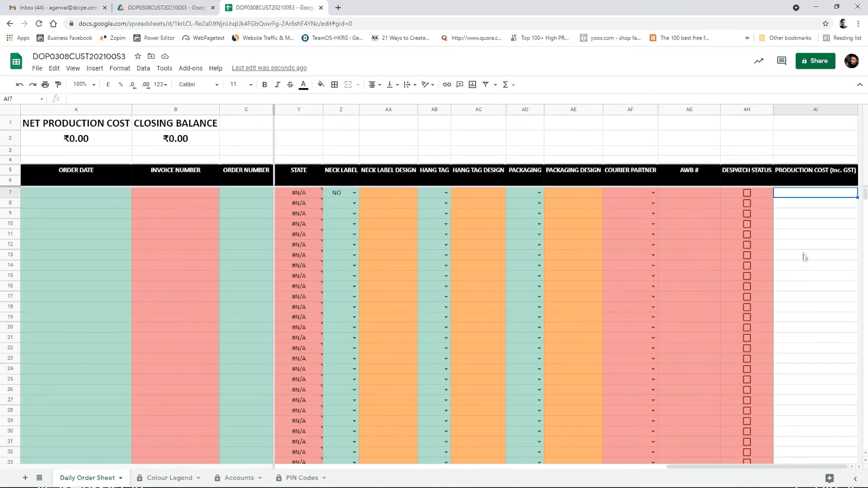
pyautogui.click(820, 113)
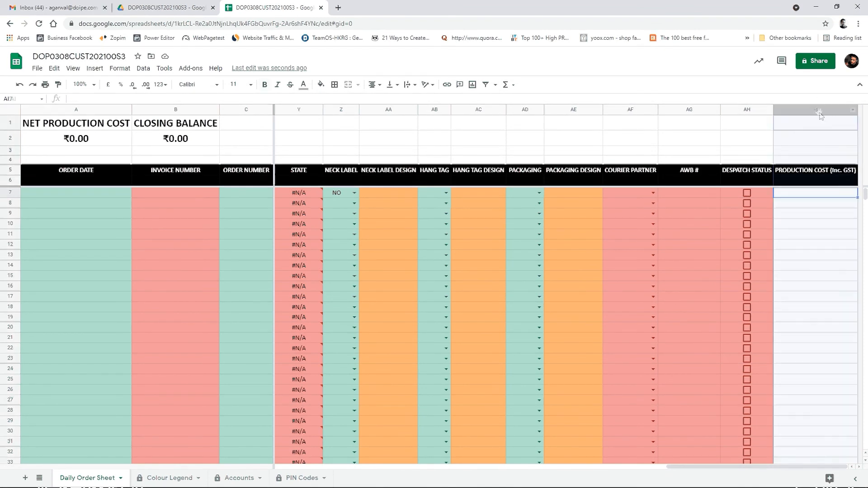
pyautogui.click(821, 188)
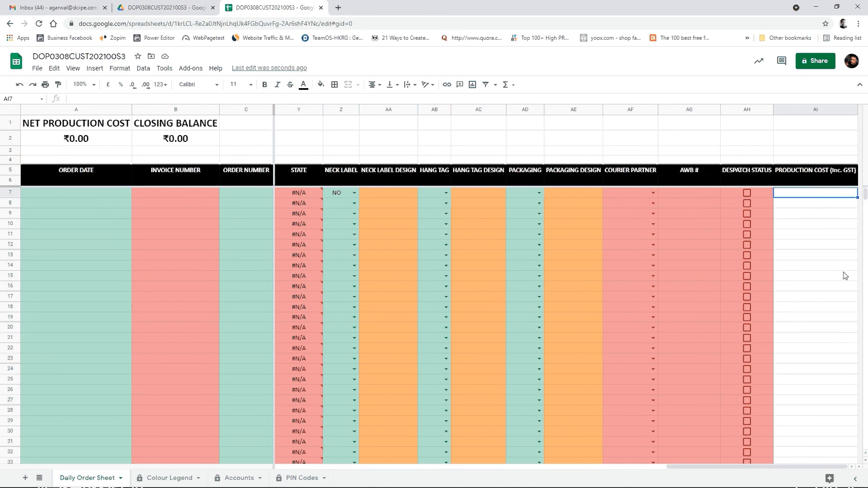
pyautogui.hotkey('ctrl', 'shift', 'Down')
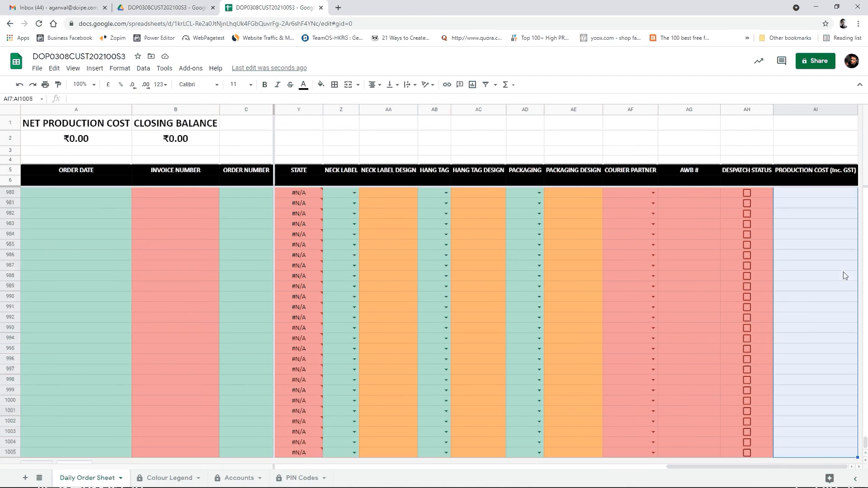
pyautogui.click(321, 84)
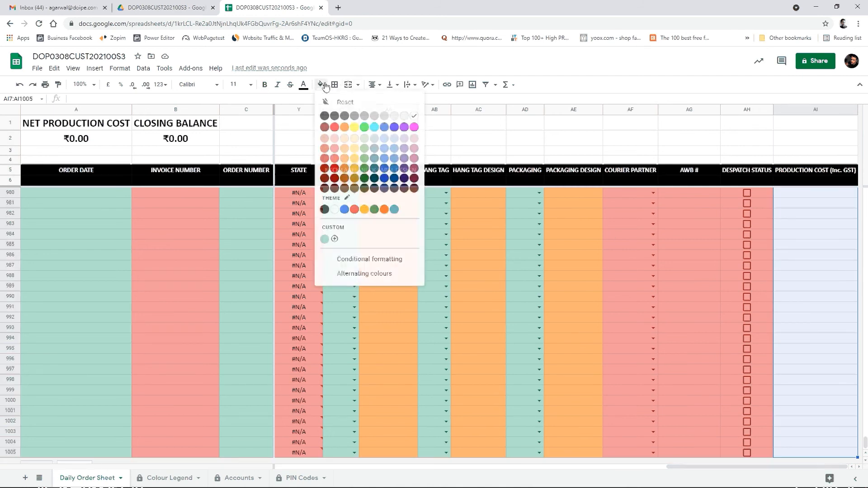
pyautogui.click(804, 228)
pyautogui.scroll(7, 814, 254)
pyautogui.scroll(10, 836, 284)
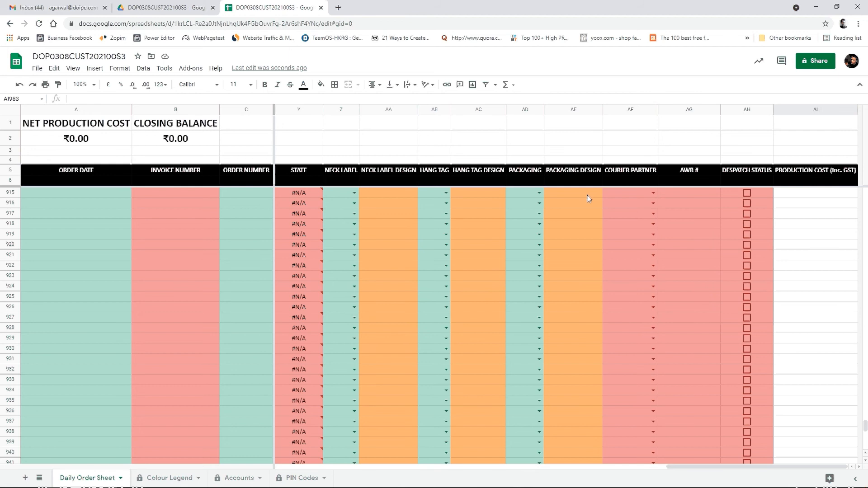
# Step: Examine row 915's courier partner options and AWB # cell, and try its Despatch Status checkbox on and off
pyautogui.click(653, 193)
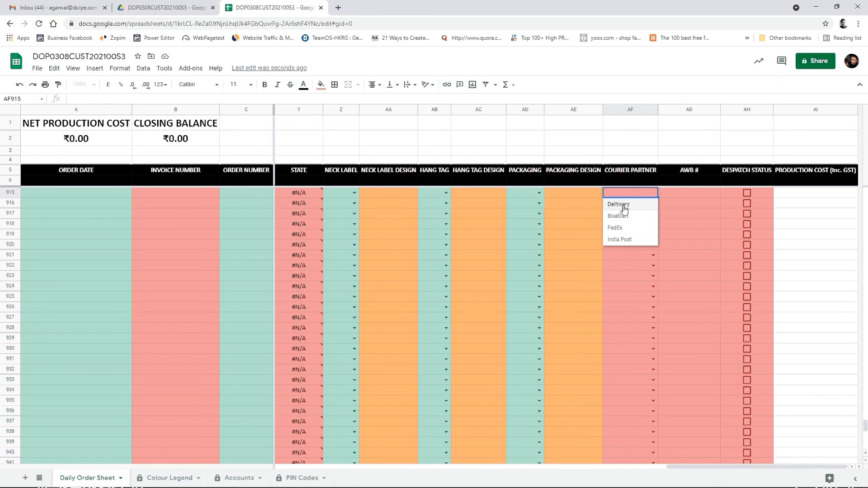
pyautogui.click(685, 196)
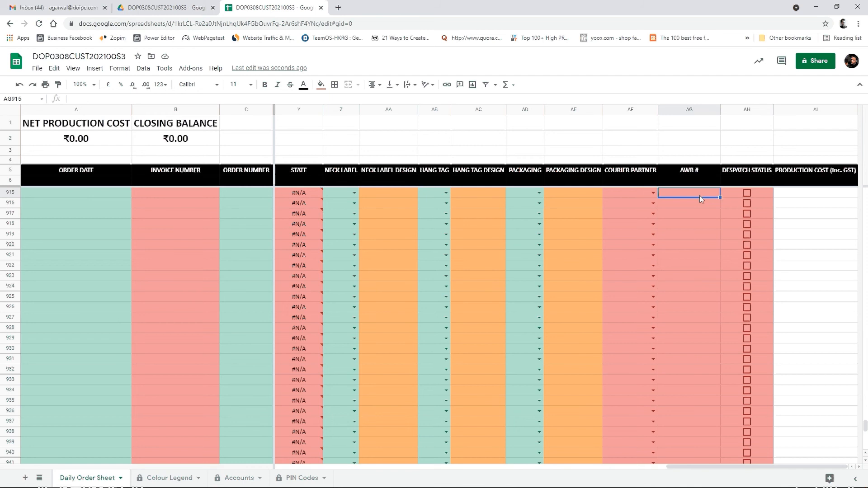
pyautogui.click(754, 195)
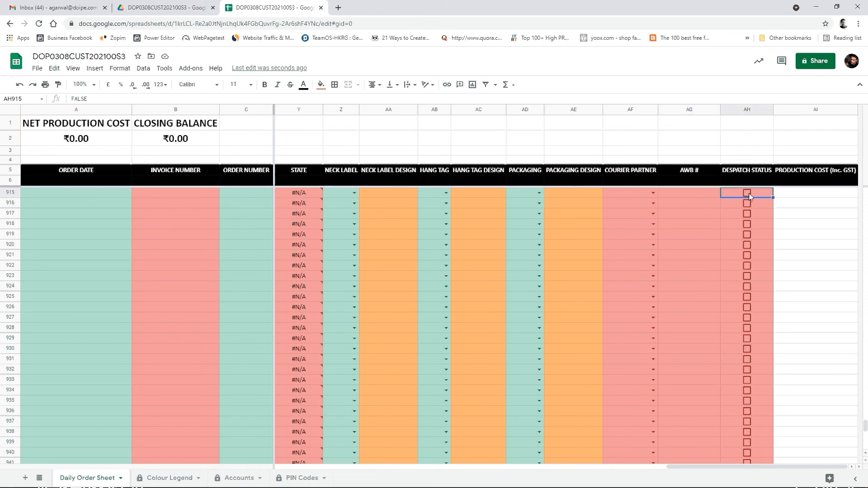
pyautogui.click(747, 193)
pyautogui.click(746, 193)
# Step: Enter production costs of 235 in row 915 and 412 in row 916
pyautogui.click(804, 197)
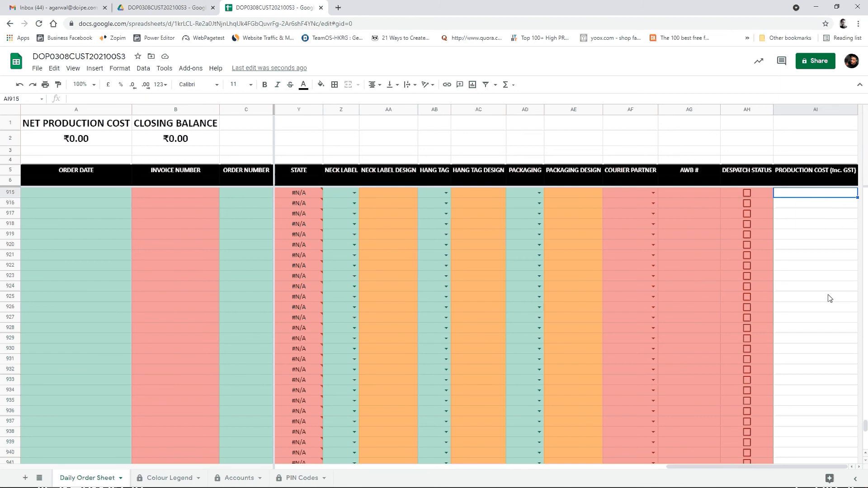
pyautogui.write('235')
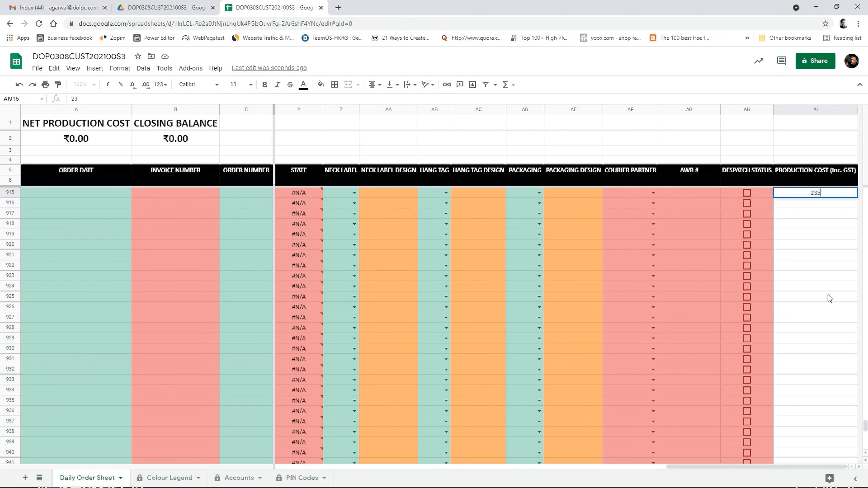
pyautogui.press('Return')
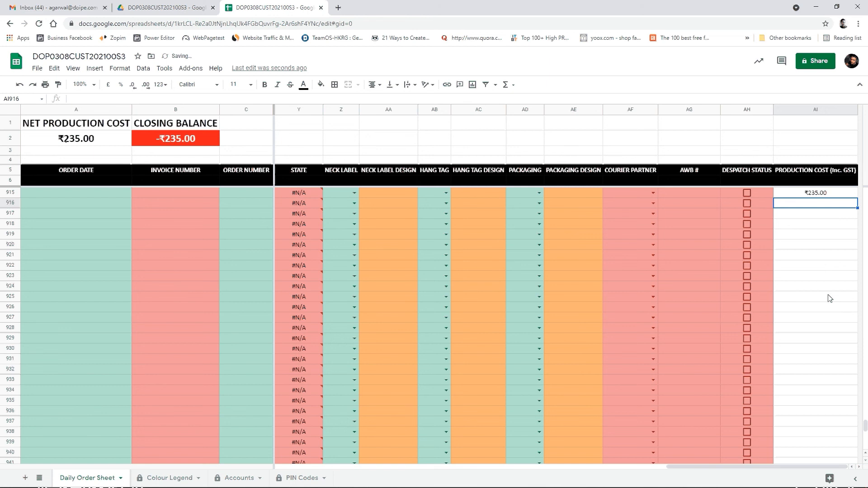
pyautogui.write('412')
pyautogui.press('Return')
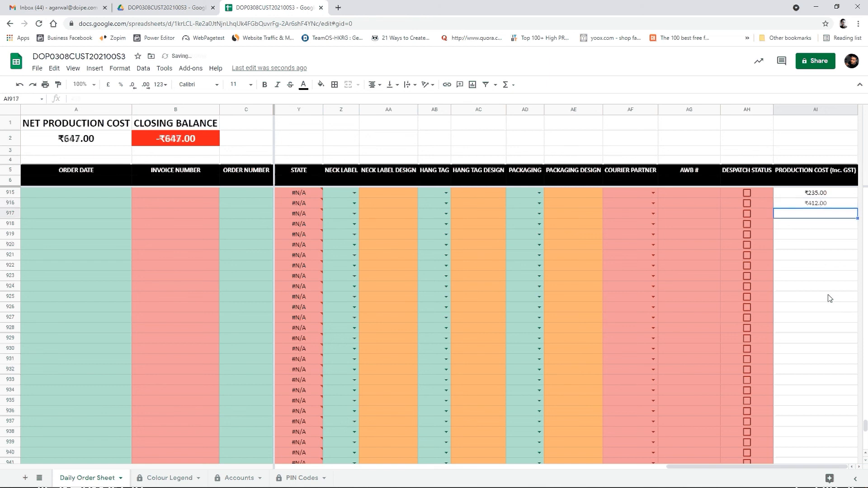
# Step: Enter production costs of 365 in row 917 and 211 in row 918, and inspect the Closing Balance and Net Production Cost formulas
pyautogui.write('365')
pyautogui.press('Return')
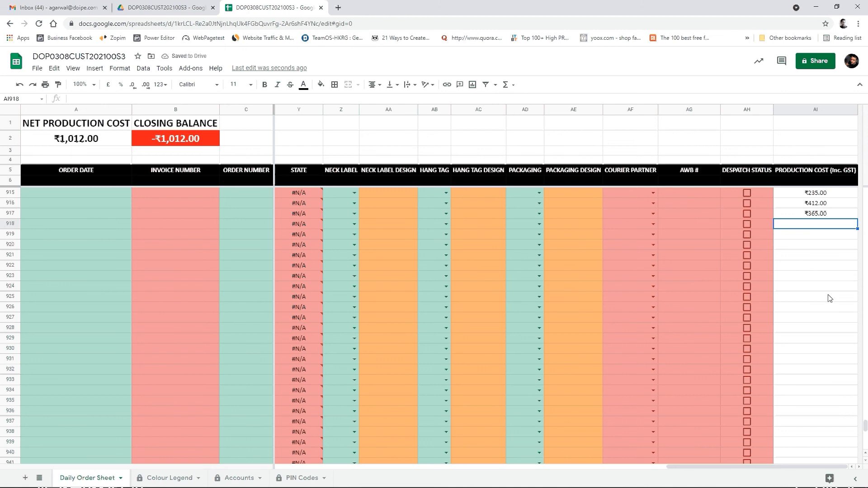
pyautogui.write('211')
pyautogui.press('Return')
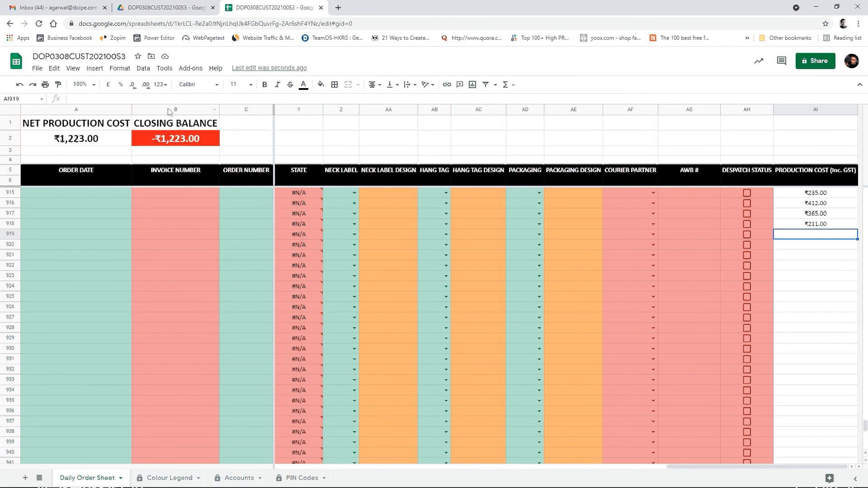
pyautogui.click(173, 143)
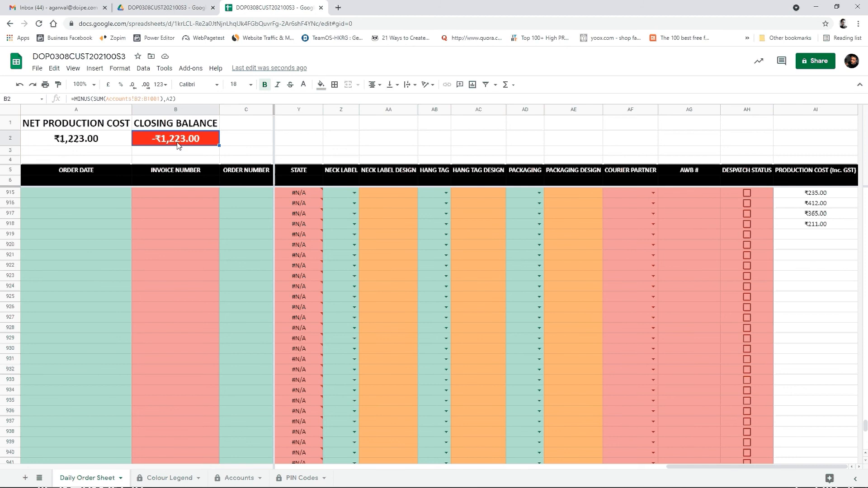
pyautogui.click(101, 144)
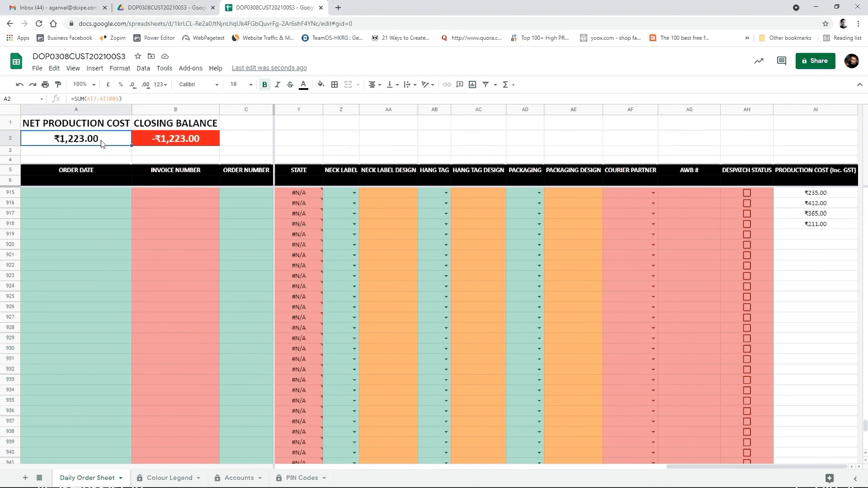
# Step: On the Accounts sheet, enter 02-06-2021 as the date in row 2
pyautogui.click(239, 477)
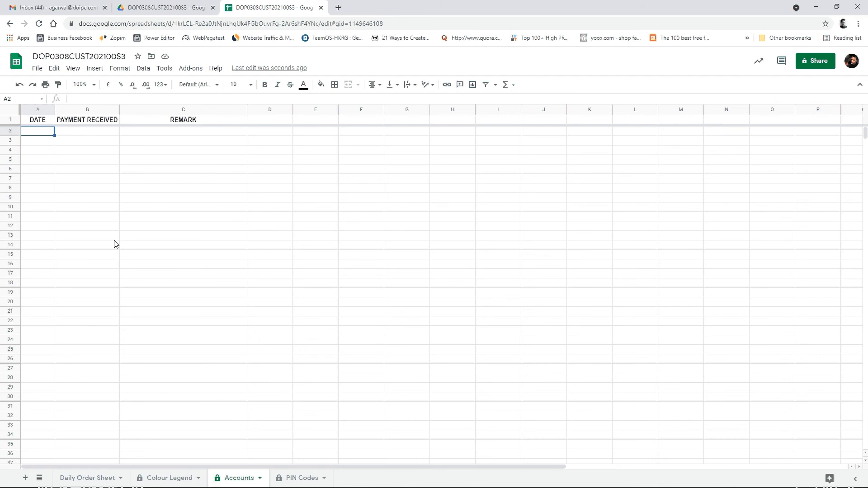
pyautogui.moveTo(598, 478)
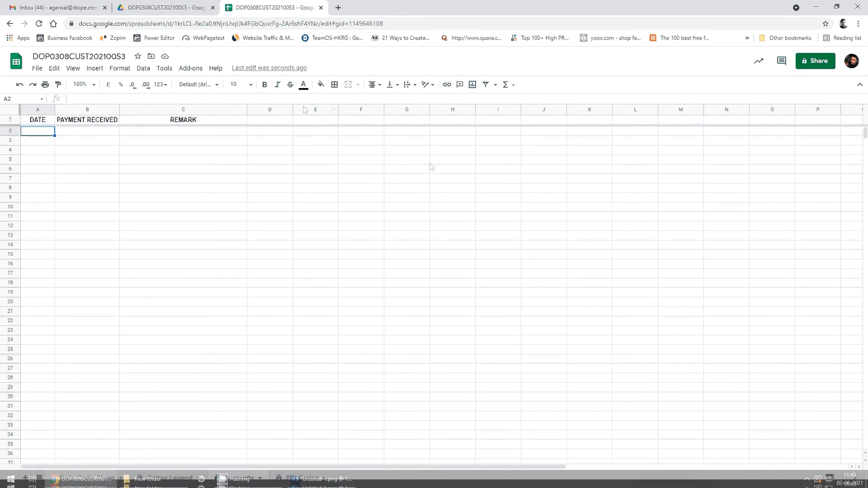
pyautogui.write('02-0')
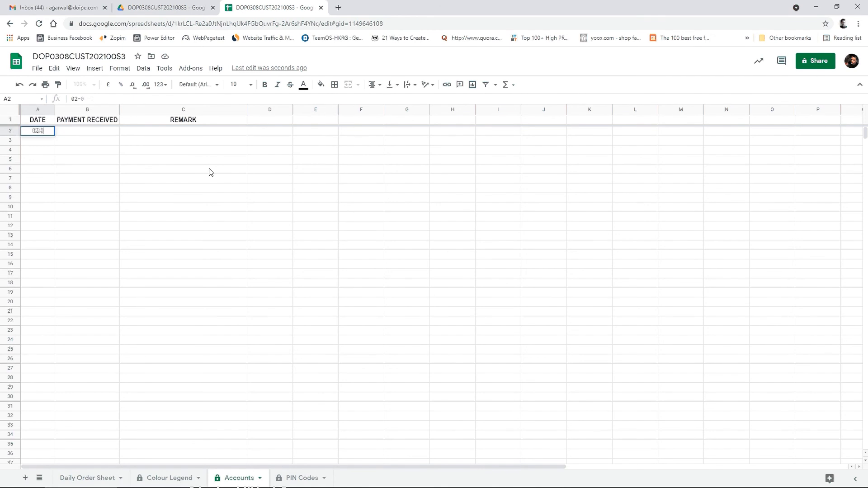
pyautogui.write('6-2021')
pyautogui.press('Return')
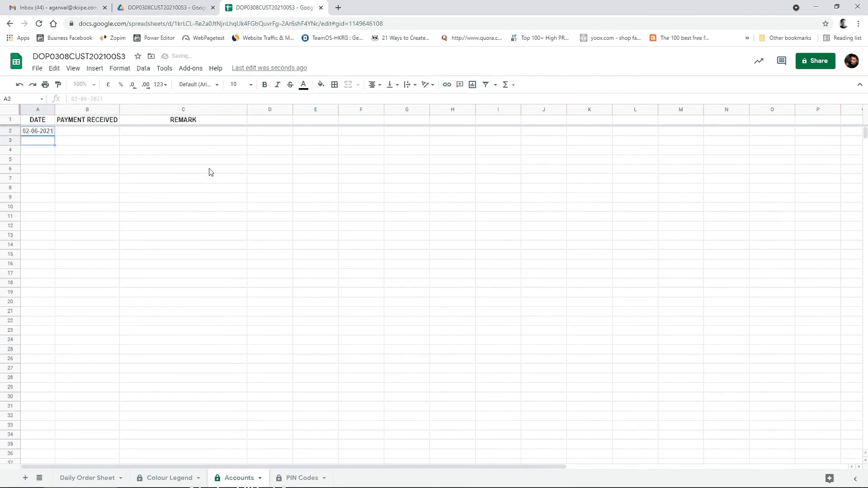
# Step: Enter 5000 as the payment received in row 2
pyautogui.press('Up')
pyautogui.press('Right')
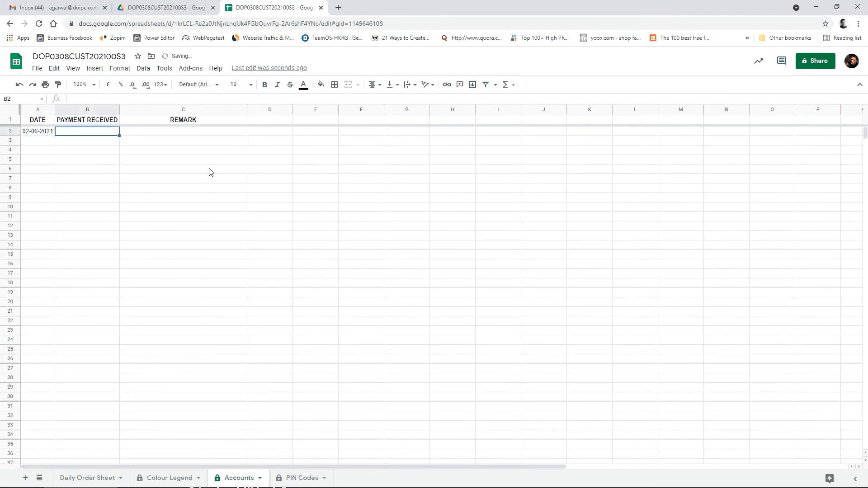
pyautogui.write('5000')
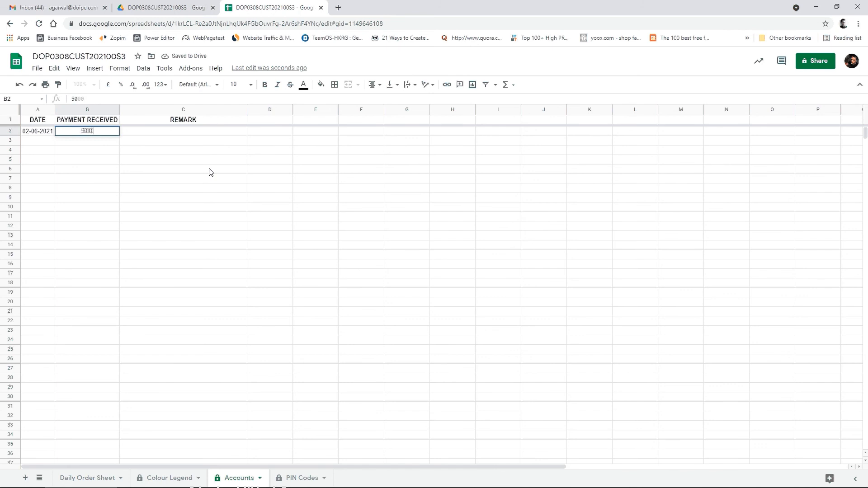
pyautogui.press('Return')
pyautogui.press('Up')
# Step: Enter the remark "Payment Received by customer" in row 2
pyautogui.press('Right')
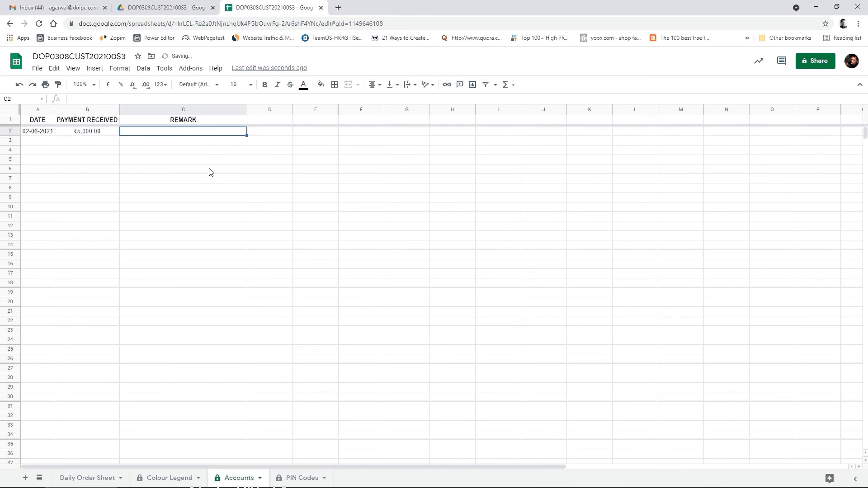
pyautogui.write('Payment')
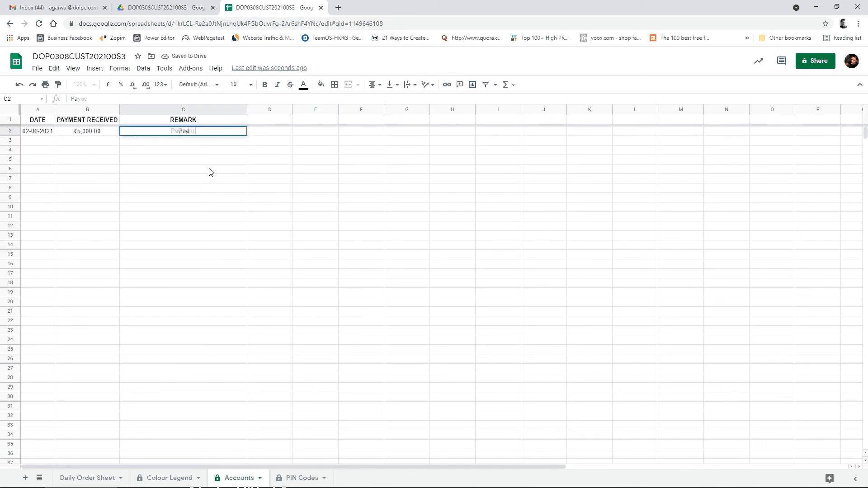
pyautogui.write(' Received')
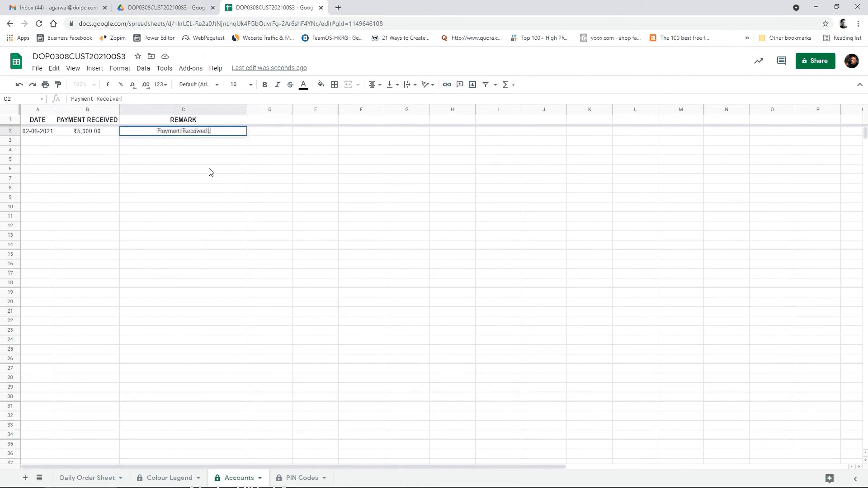
pyautogui.write(' by customer')
pyautogui.press('Return')
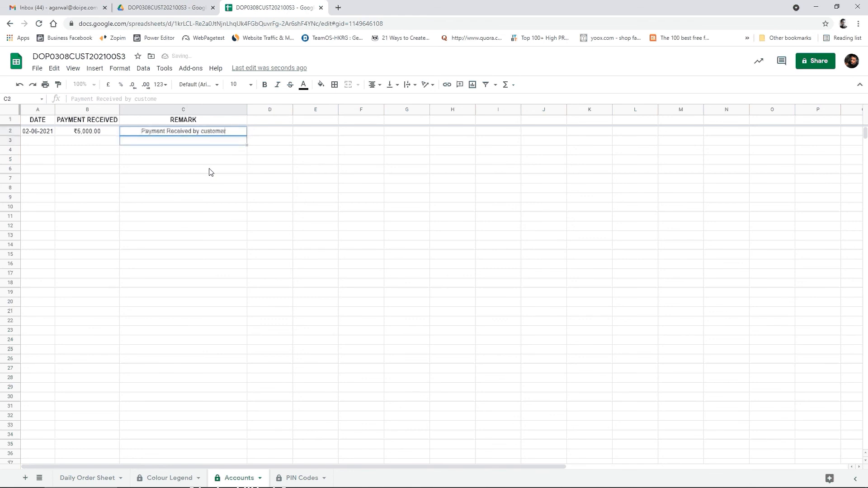
# Step: Review the payment entry, and return to the Daily Order Sheet to check the closing balance and row 915 from its production cost to its start
pyautogui.press('Up')
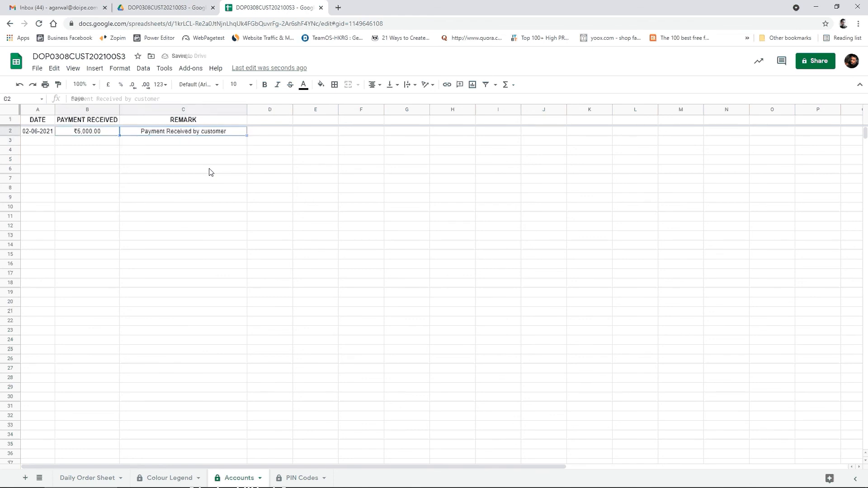
pyautogui.press('Left')
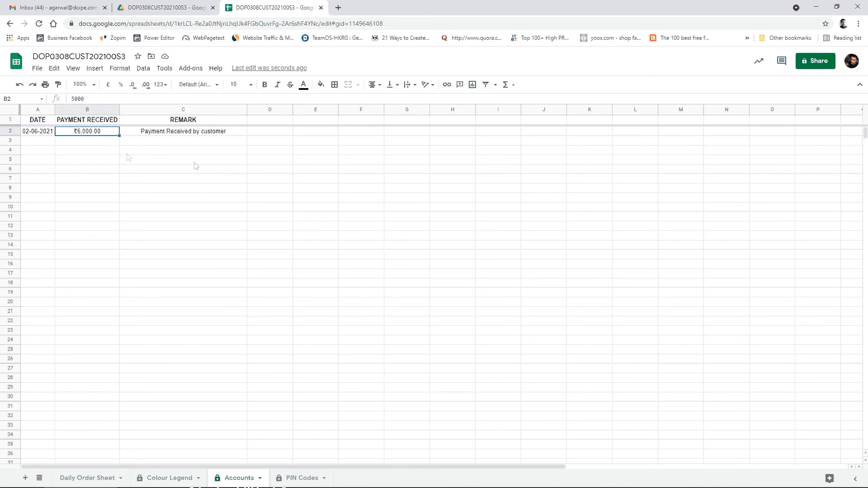
pyautogui.click(94, 477)
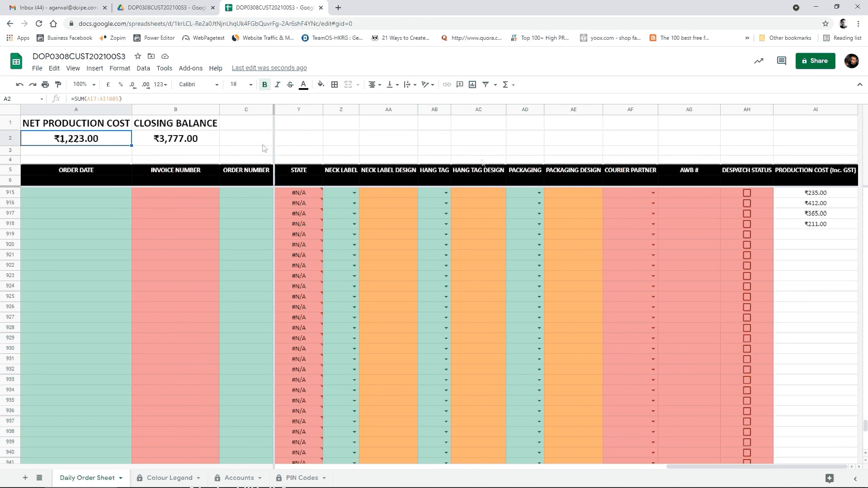
pyautogui.click(818, 195)
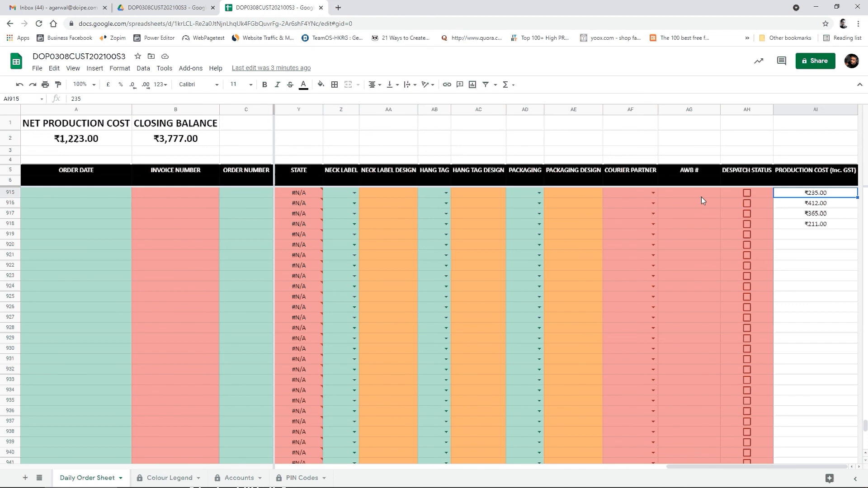
pyautogui.press('Home')
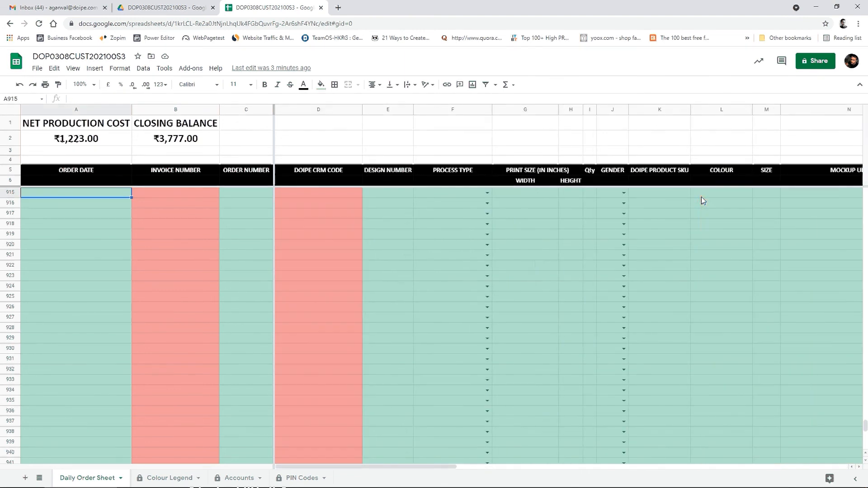
pyautogui.click(807, 482)
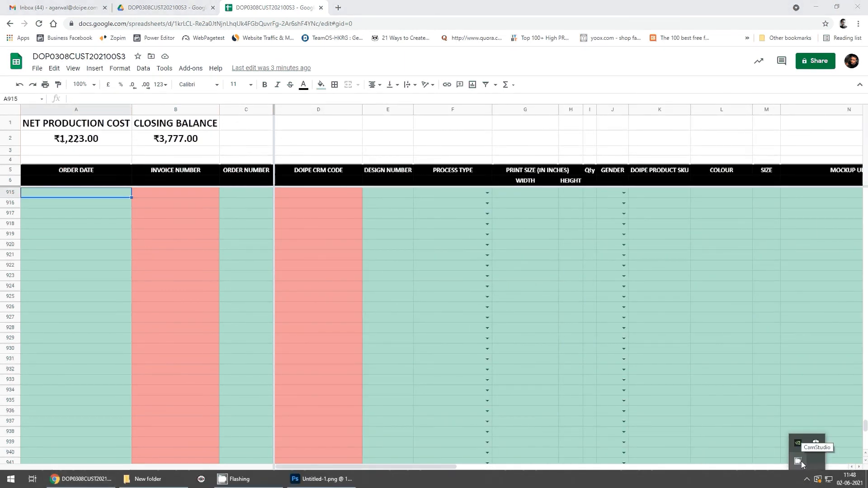
pyautogui.click(798, 462)
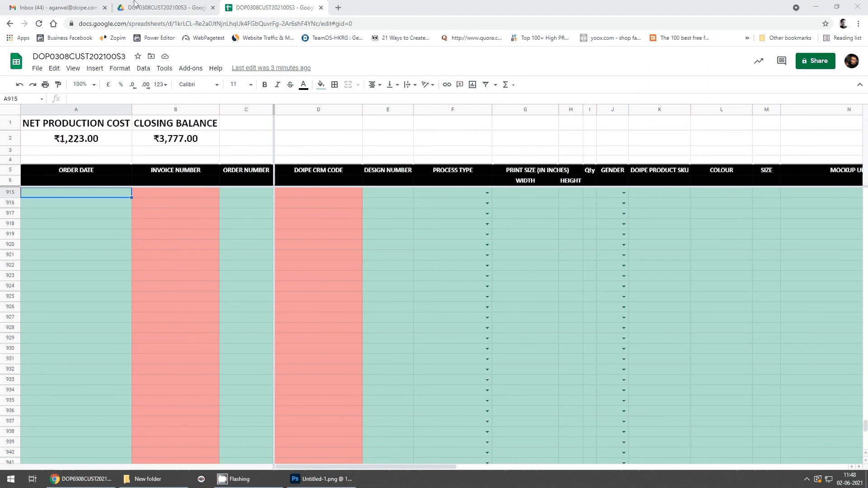
# Step: Examine the Design Number cells around row 915 and the customer's designs folder in Google Drive
pyautogui.click(408, 193)
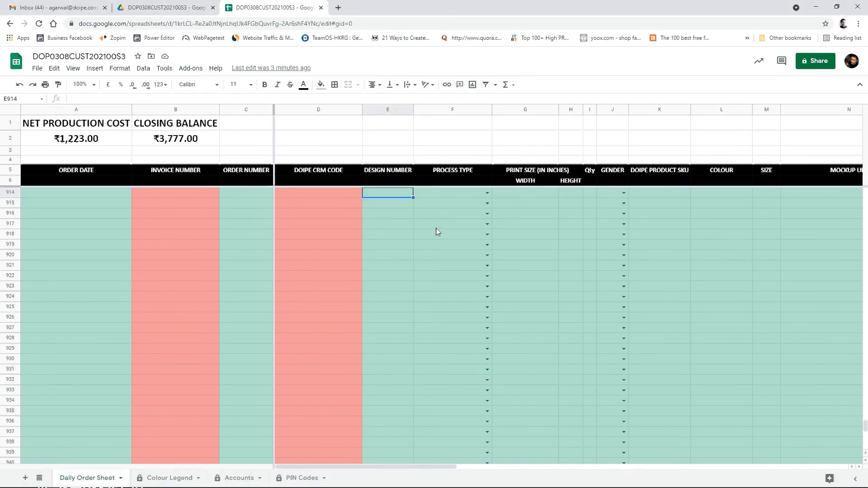
pyautogui.press('Up')
pyautogui.click(391, 207)
pyautogui.click(180, 5)
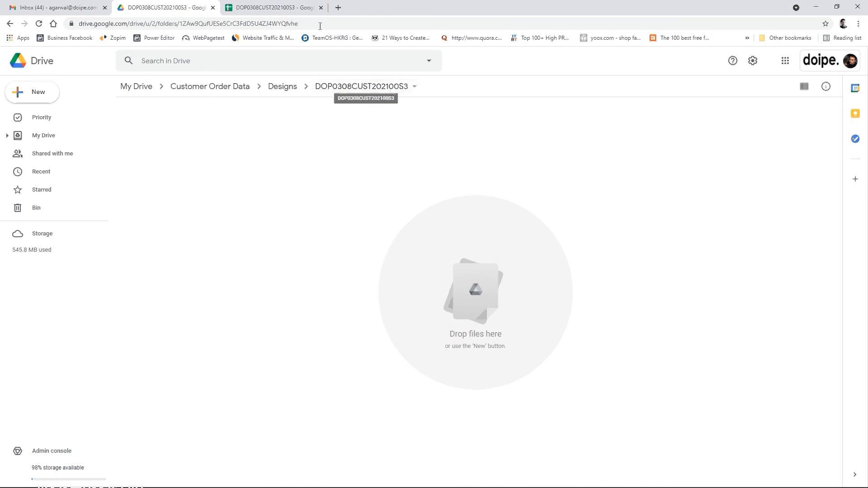
# Step: Return to the order spreadsheet and compare its file title with the DOIPE CRM Code in row 10
pyautogui.click(292, 5)
pyautogui.click(89, 55)
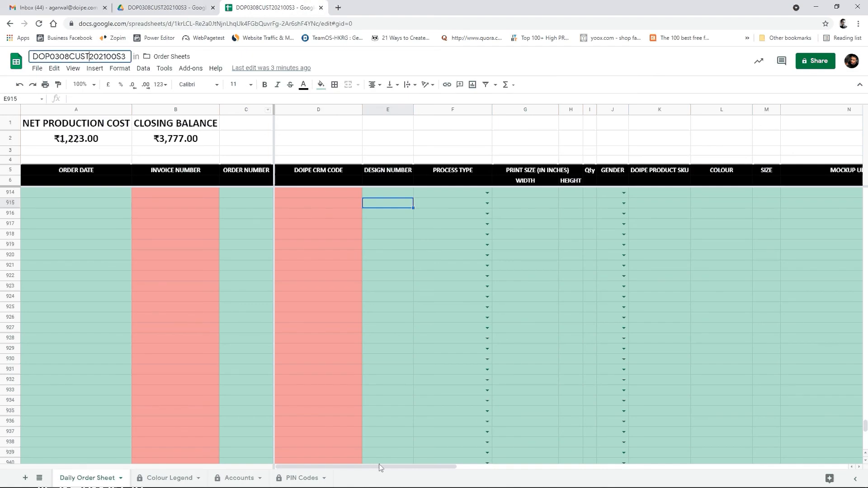
pyautogui.scroll(6, 283, 302)
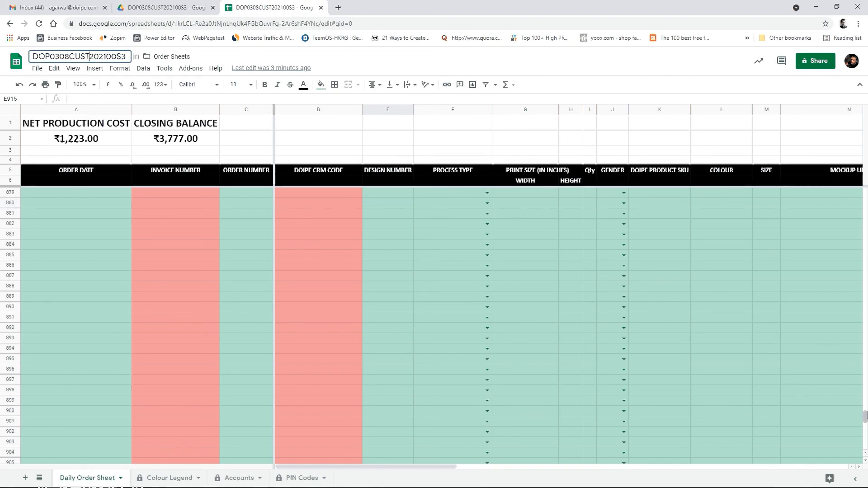
pyautogui.moveTo(865, 416); pyautogui.dragTo(865, 195)
pyautogui.click(341, 228)
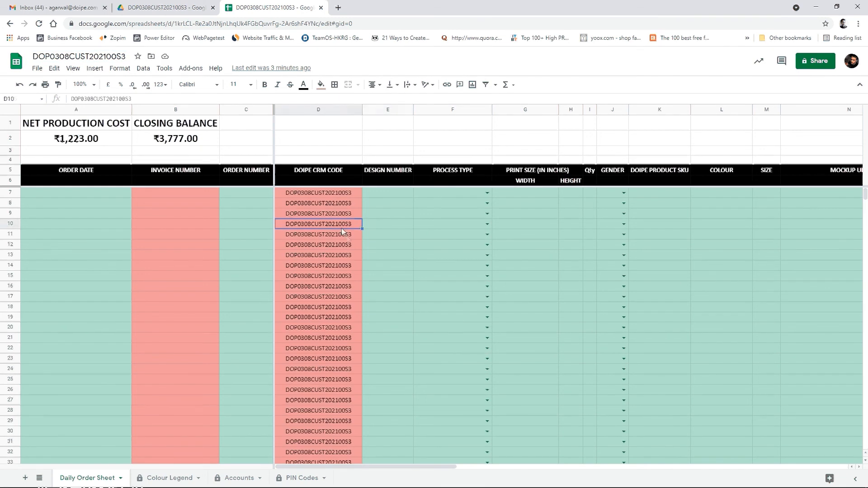
# Step: Switch to the customer's designs folder in Google Drive to view it
pyautogui.click(185, 4)
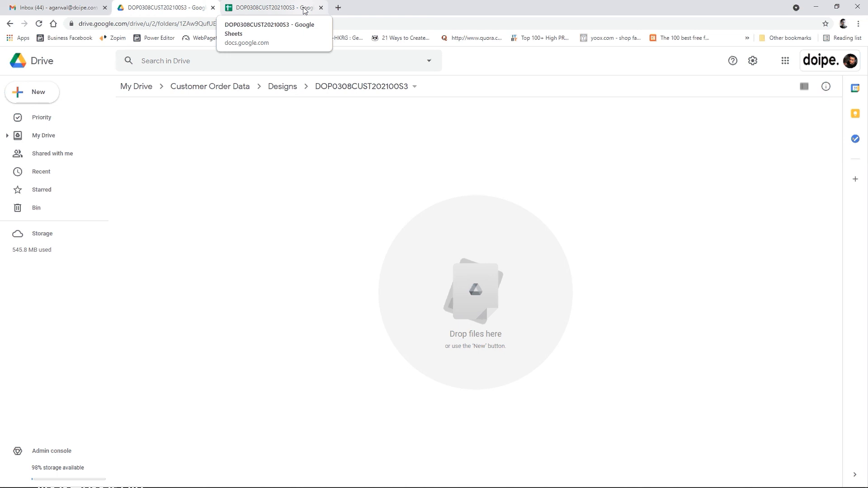
pyautogui.hotkey('alt', 'Tab')
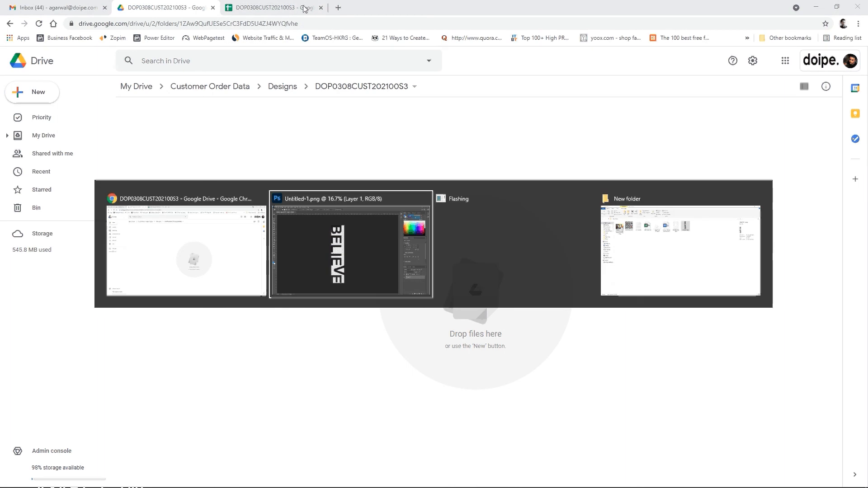
pyautogui.press('Escape')
pyautogui.moveTo(368, 483)
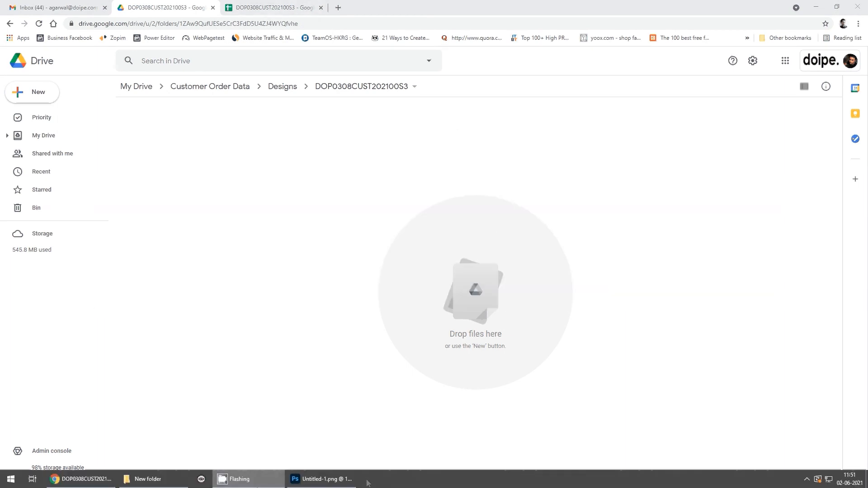
pyautogui.click(806, 485)
pyautogui.click(803, 462)
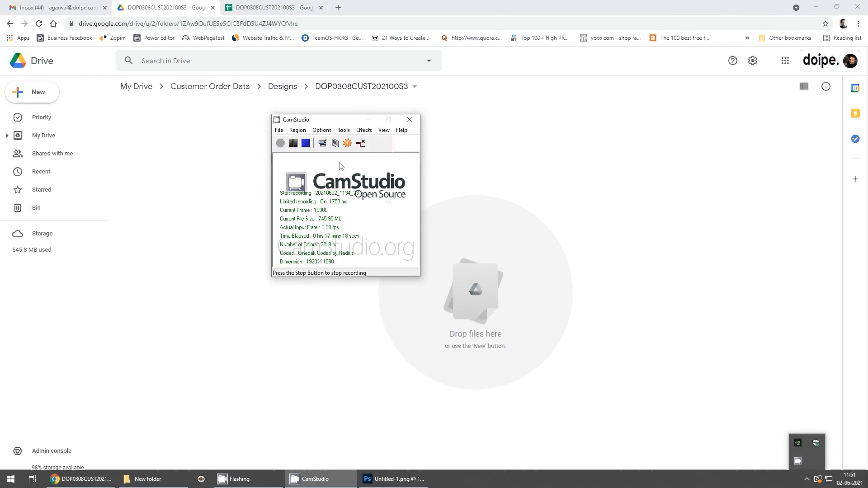